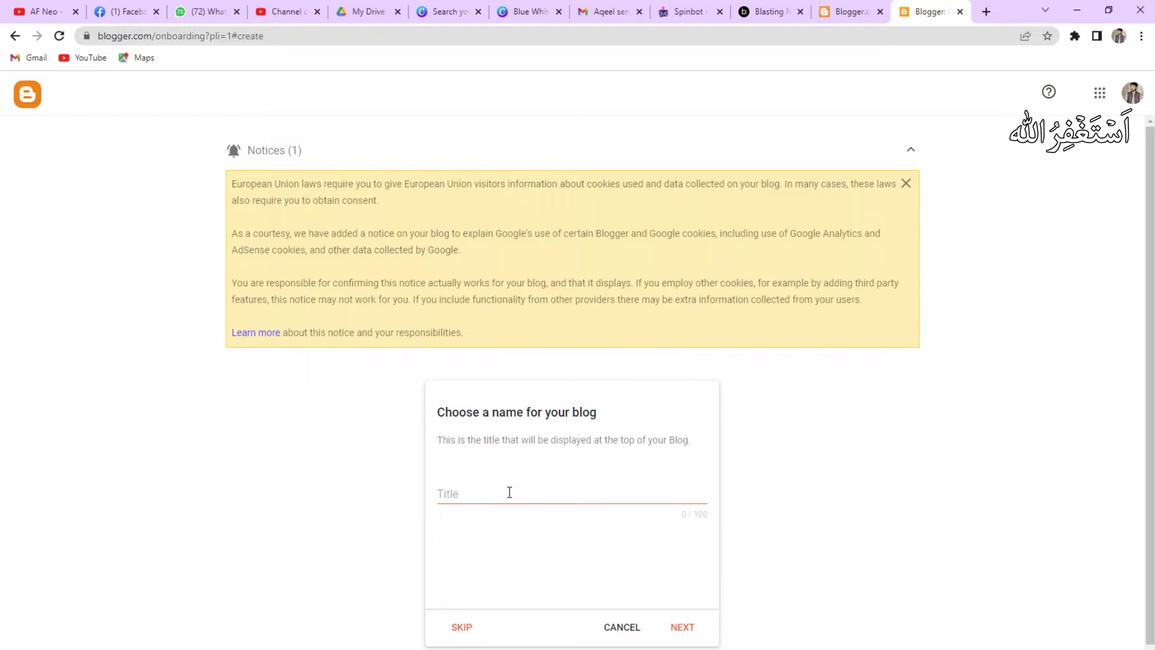
Name the new blog "Online Earning" and continue to the URL choice.
{"action": "left_click", "coordinate": [509, 492]}
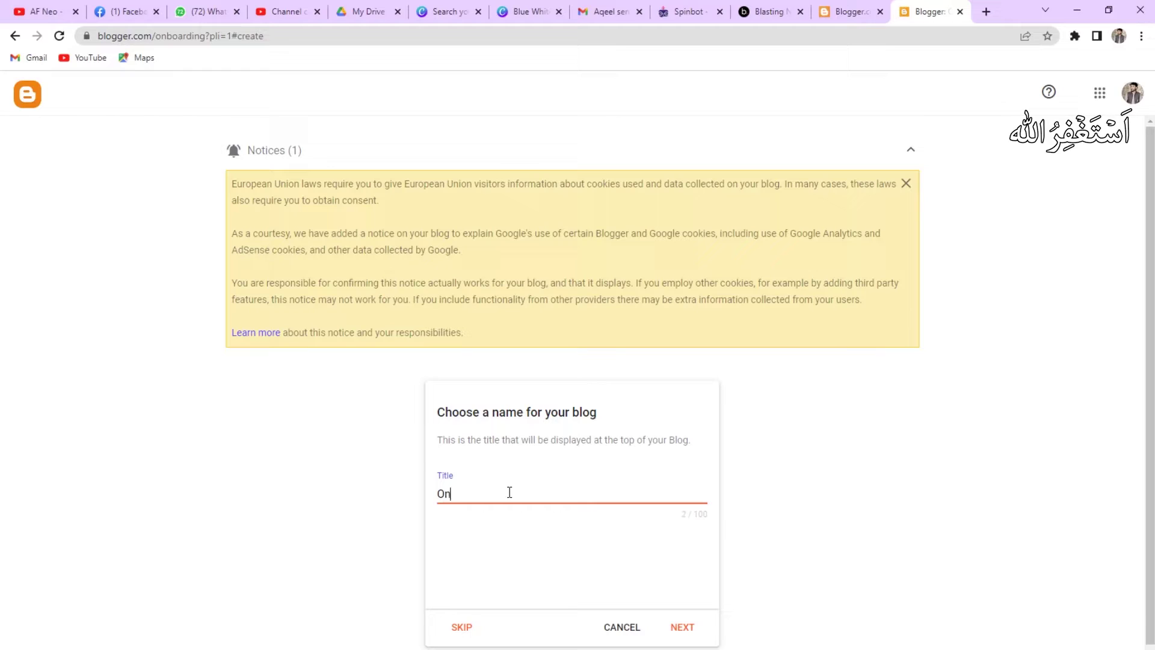
{"action": "type", "text": "Online Earning"}
{"action": "left_click", "coordinate": [678, 628]}
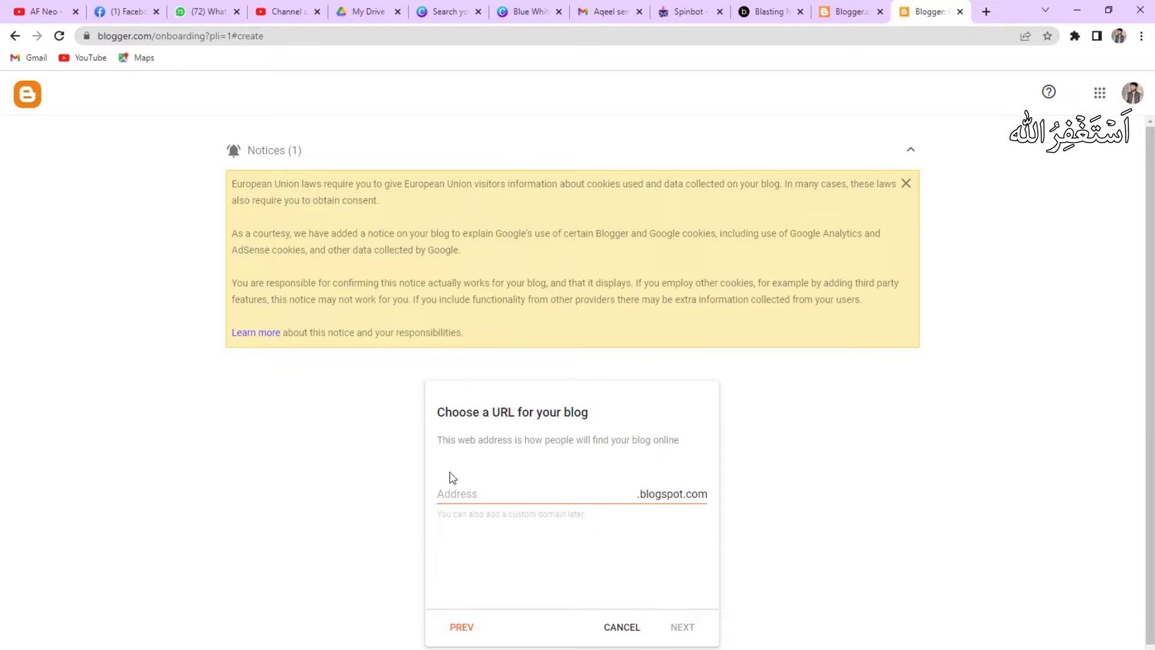
Set the blog's address to "OnlineEarmimh009" on blogspot.com and continue to the display name.
{"action": "left_click", "coordinate": [474, 493]}
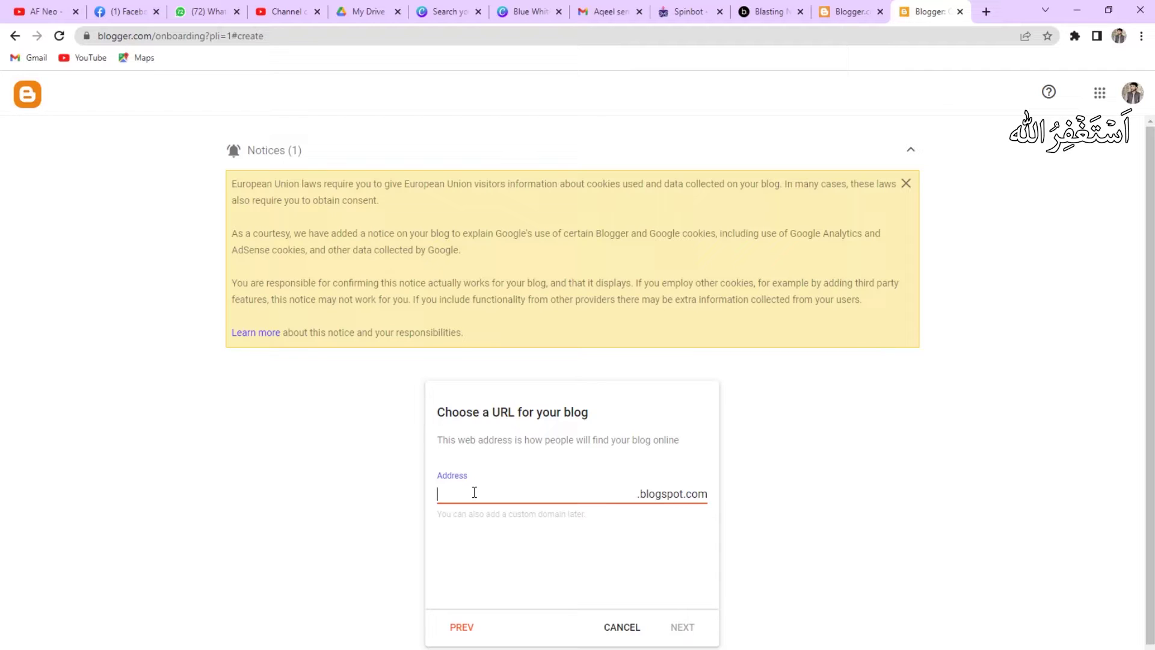
{"action": "type", "text": "o"}
{"action": "key", "text": "BackSpace"}
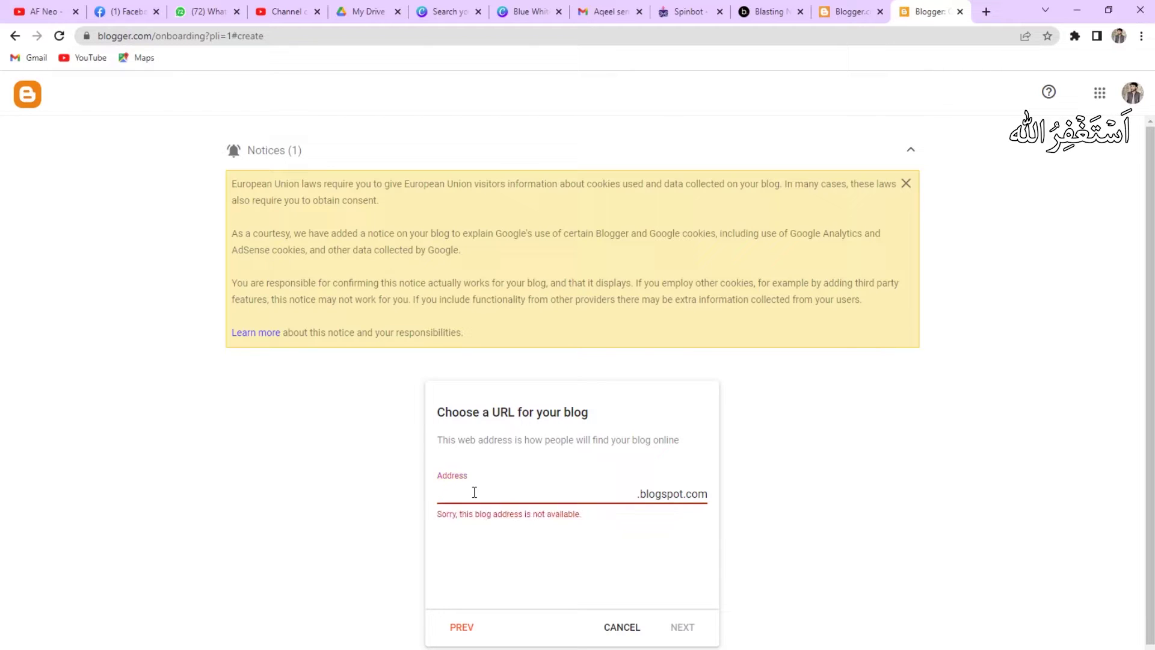
{"action": "type", "text": "OnlineEar"}
{"action": "type", "text": "mi"}
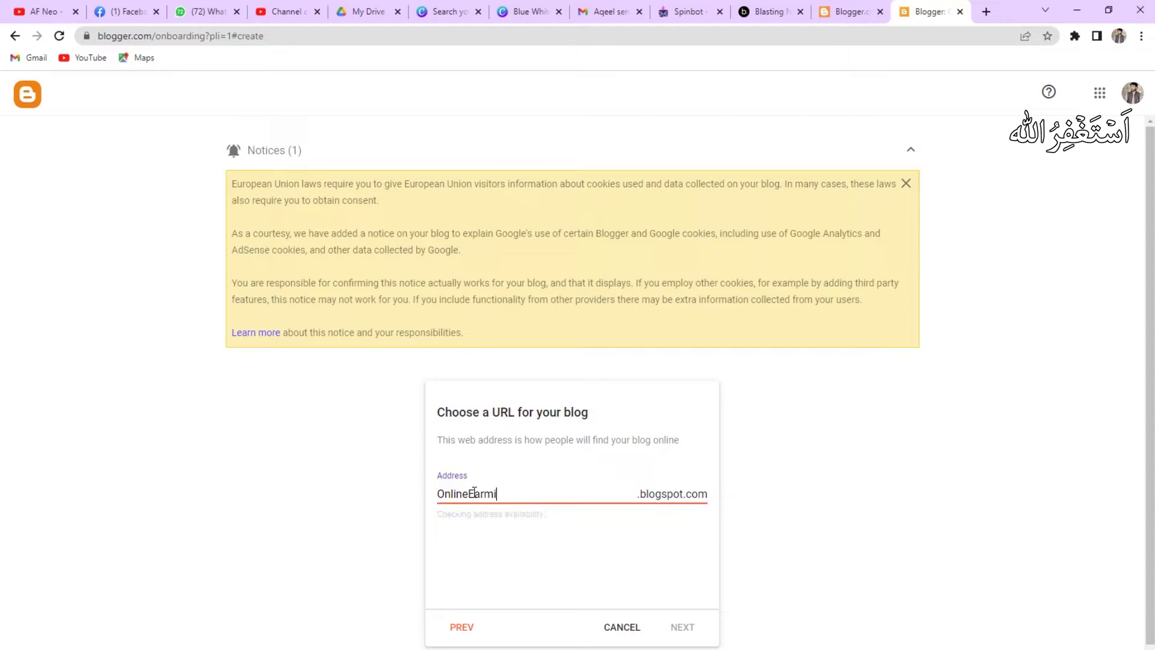
{"action": "type", "text": "mh009"}
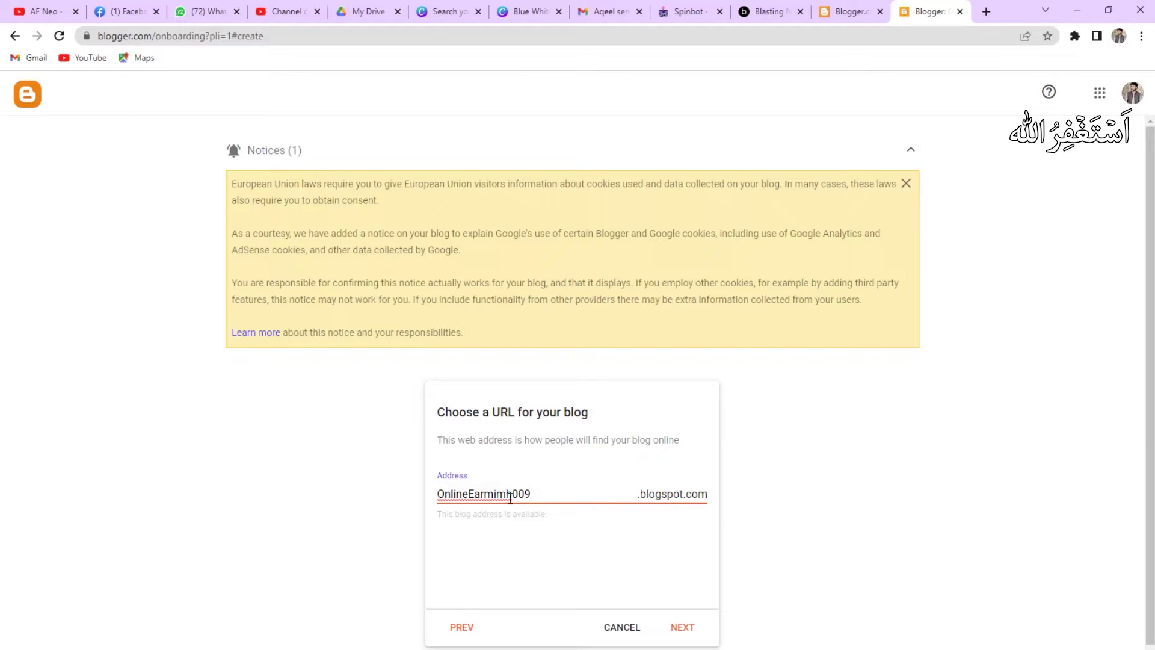
{"action": "left_click_drag", "start_coordinate": [510, 494], "coordinate": [545, 494]}
{"action": "left_click", "coordinate": [525, 493]}
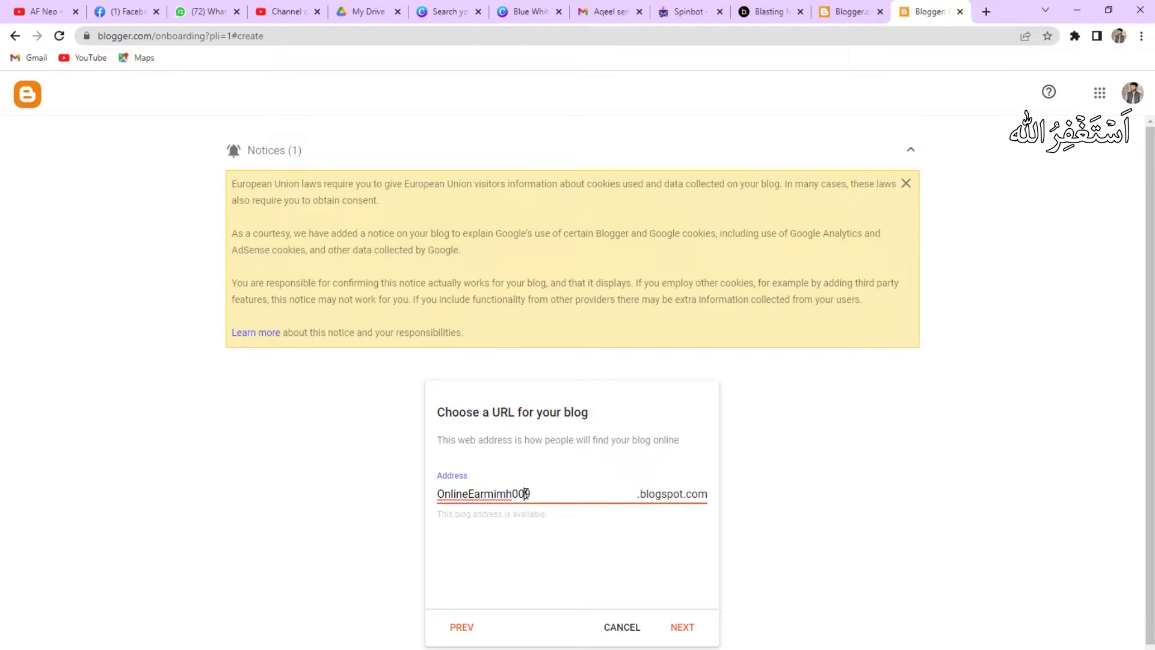
{"action": "left_click", "coordinate": [684, 627]}
Set the display name to "Online Earning" and finish creating the blog.
{"action": "left_click", "coordinate": [498, 494]}
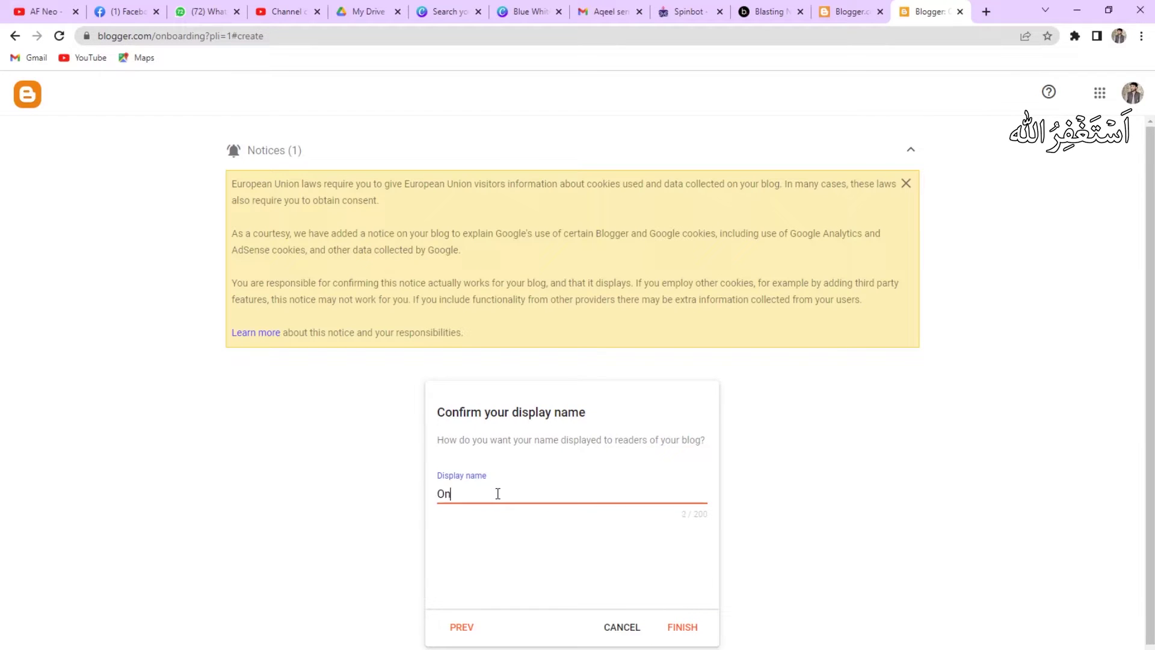
{"action": "type", "text": "Online Earning"}
{"action": "left_click_drag", "start_coordinate": [507, 495], "coordinate": [430, 504]}
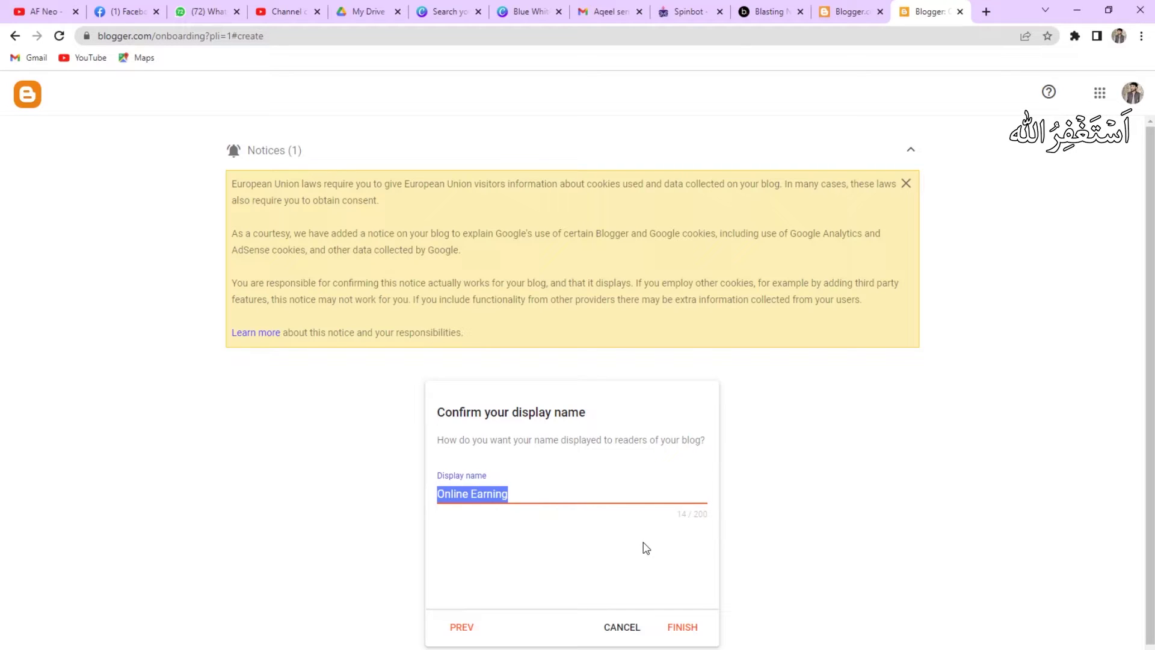
{"action": "left_click", "coordinate": [687, 628]}
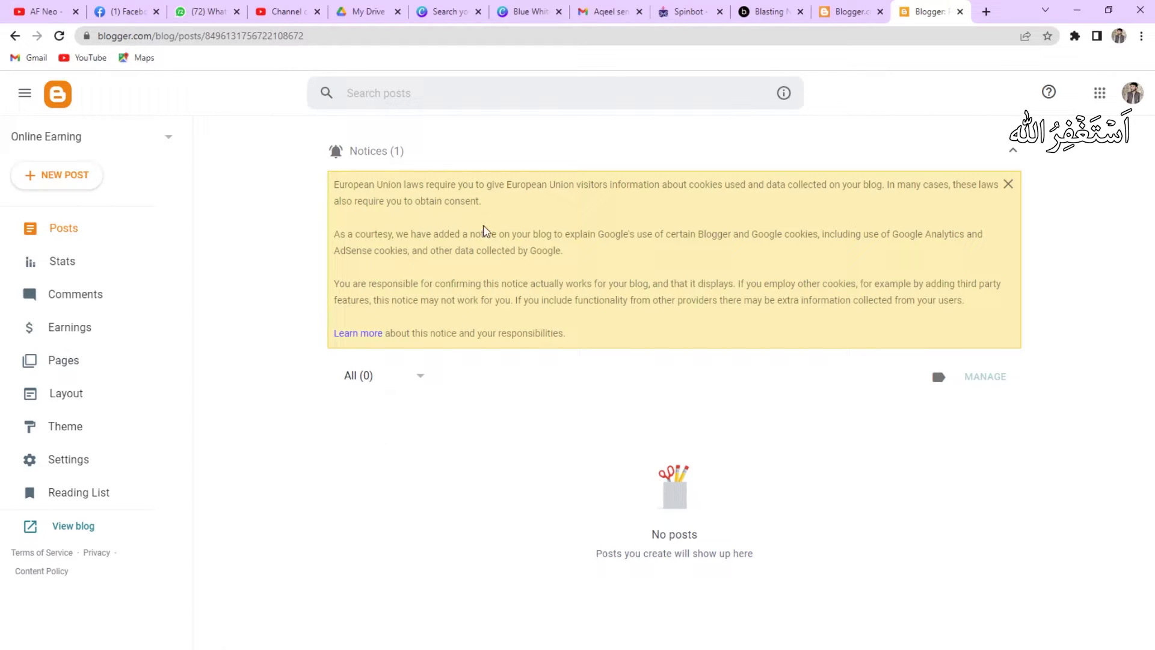
Read the European Union cookie notice and look at the Gmail inbox in a new browser tab.
{"action": "left_click_drag", "start_coordinate": [334, 186], "coordinate": [696, 325]}
{"action": "left_click", "coordinate": [498, 352]}
{"action": "left_click", "coordinate": [986, 12]}
{"action": "left_click", "coordinate": [29, 58]}
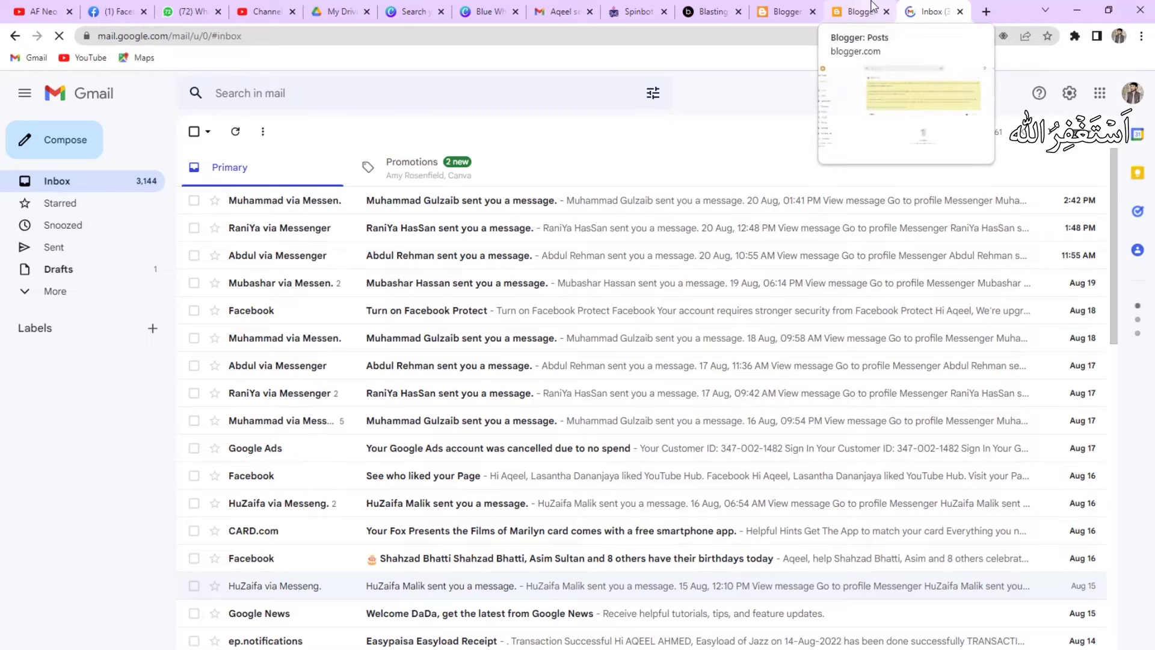
Return to the Blogger posts page and start a new post.
{"action": "left_click", "coordinate": [848, 9]}
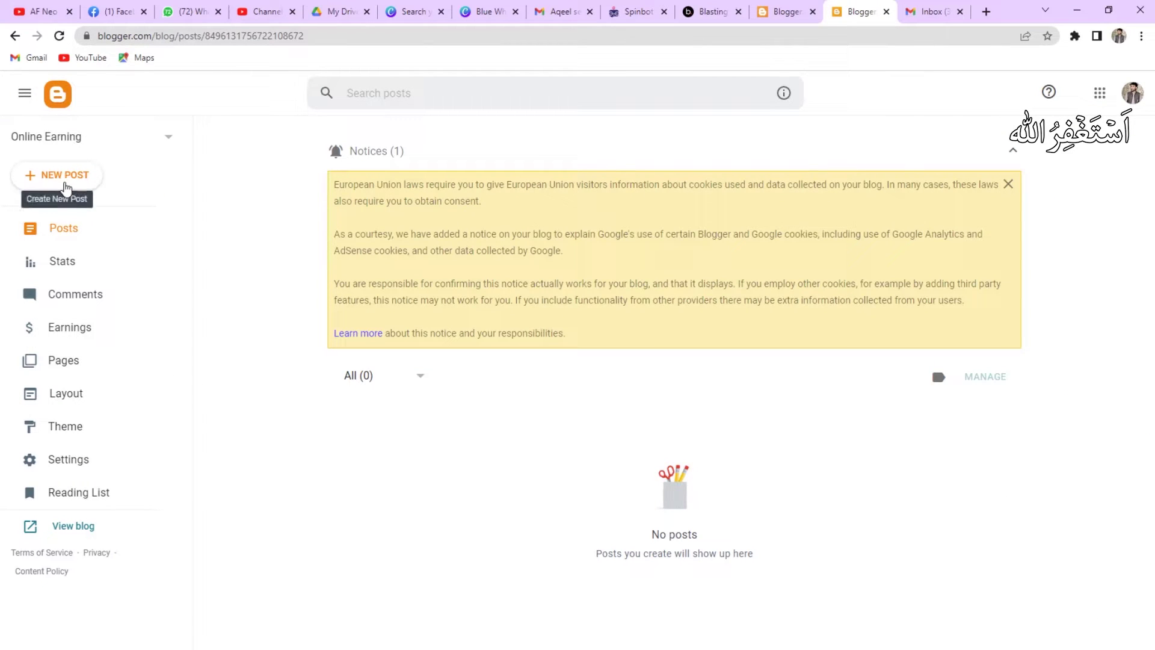
{"action": "left_click", "coordinate": [65, 176]}
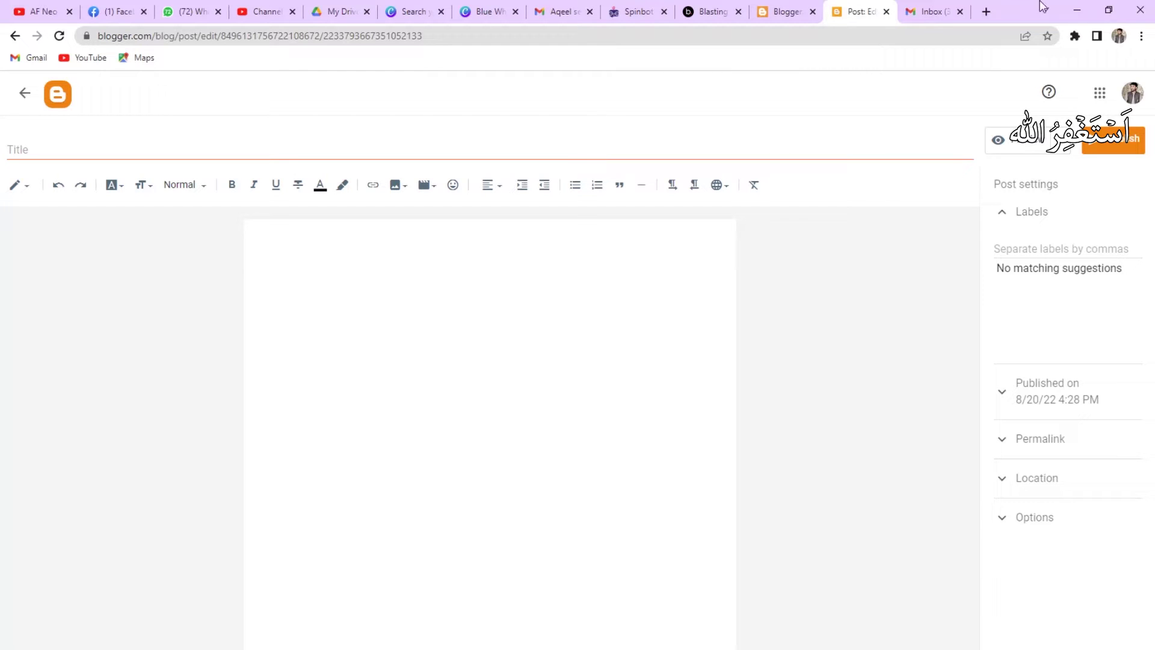
Search Google for "new jobs in pakistan" in a new browser tab and look through the results.
{"action": "left_click", "coordinate": [986, 12]}
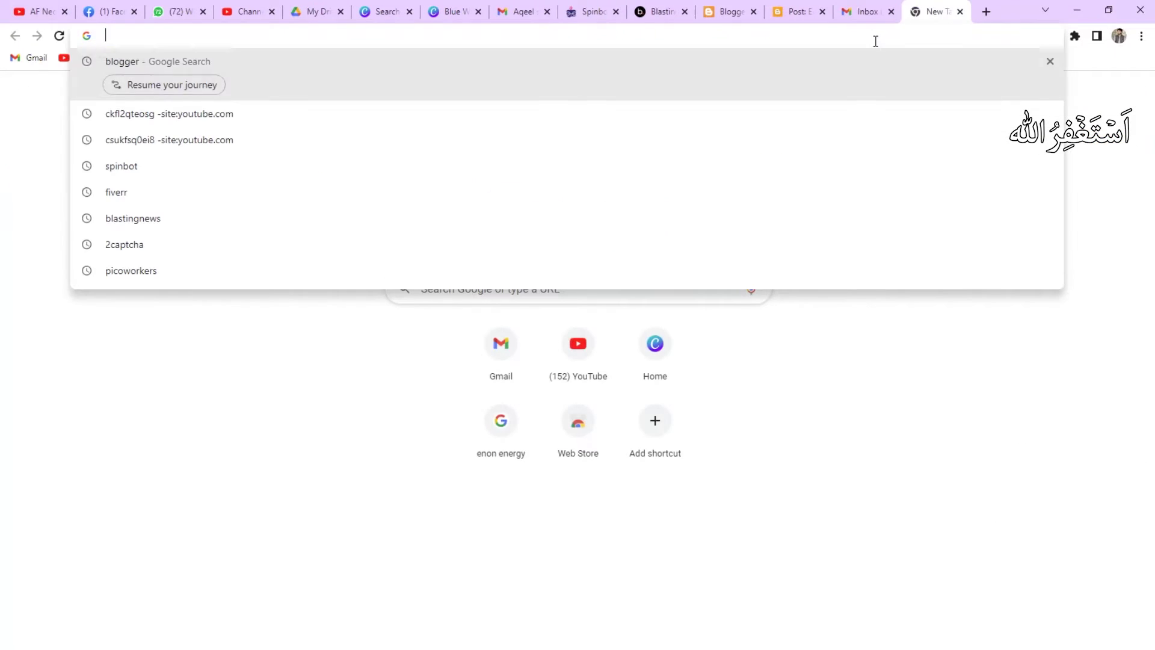
{"action": "type", "text": "new "}
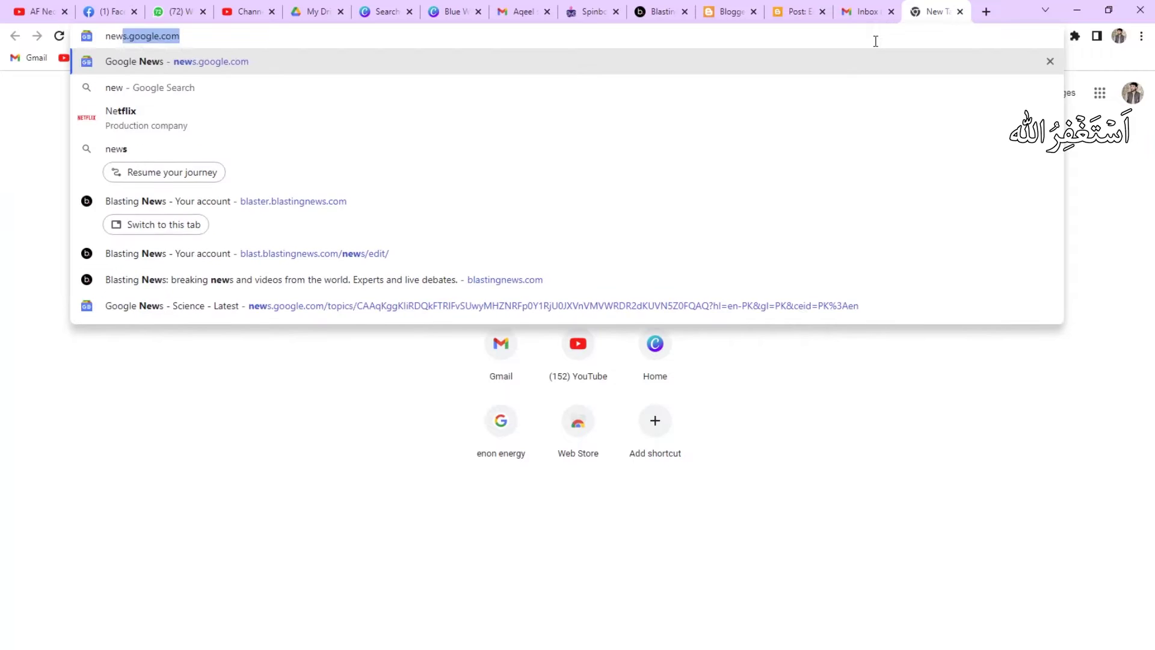
{"action": "type", "text": "jo"}
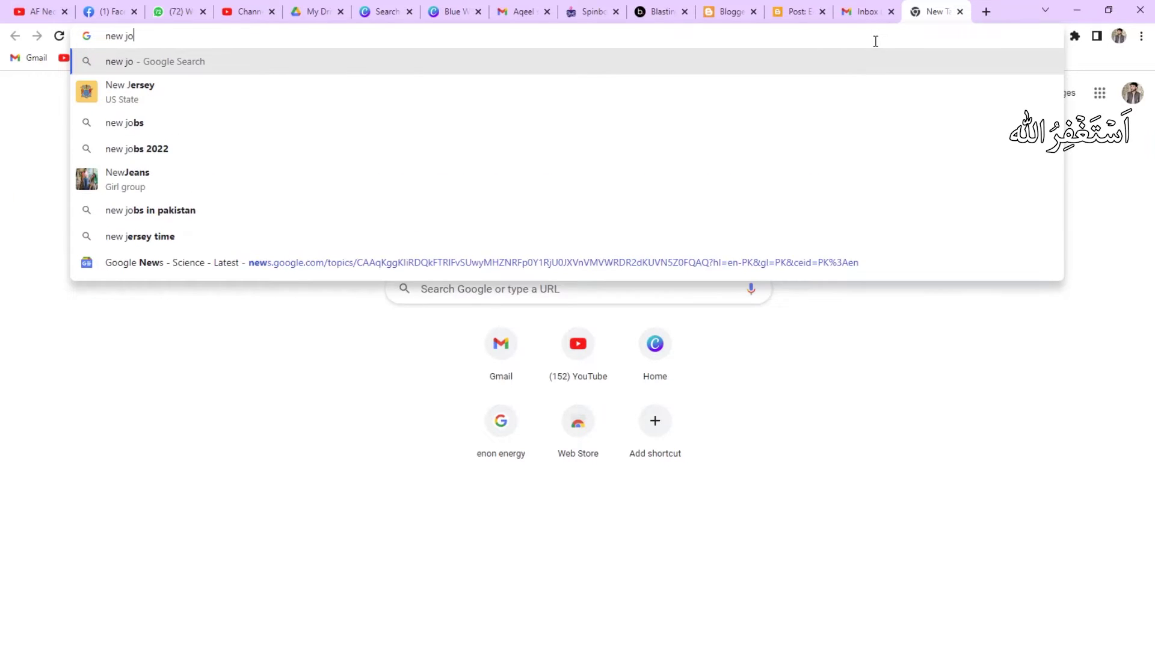
{"action": "type", "text": "bs"}
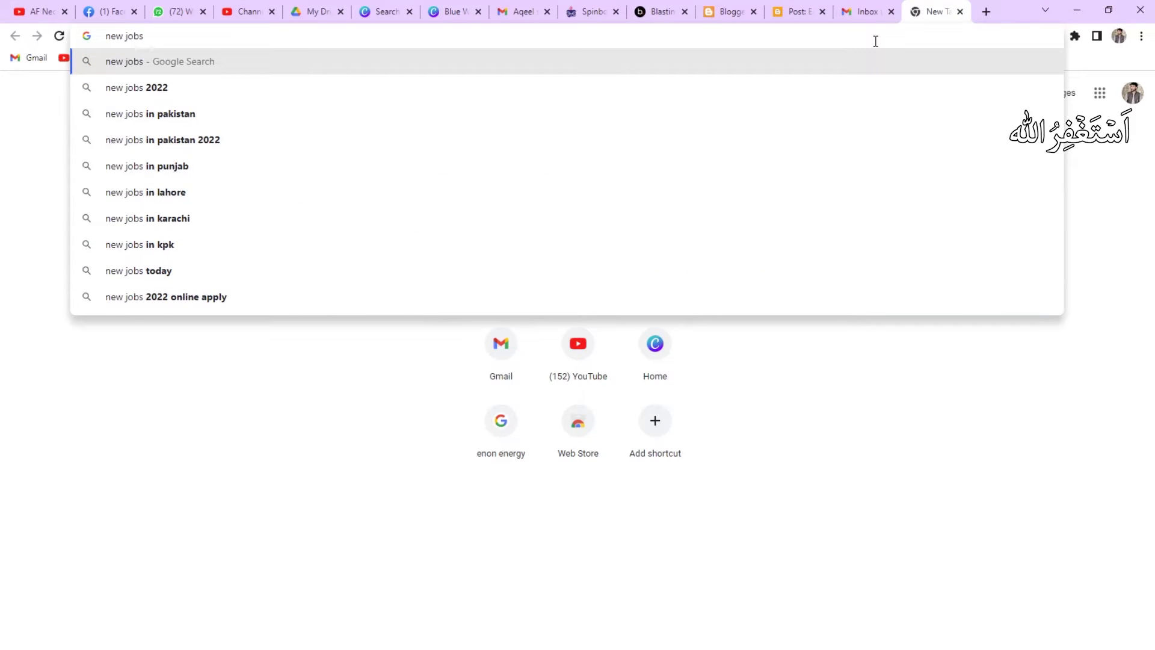
{"action": "type", "text": " in pakista"}
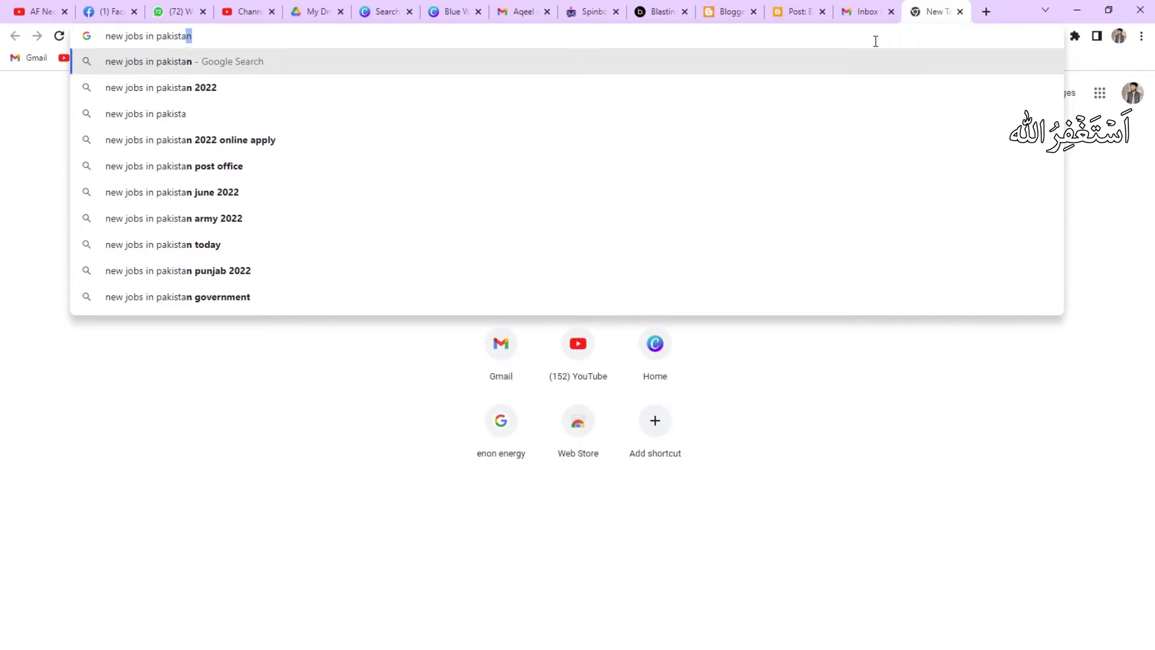
{"action": "key", "text": "Return"}
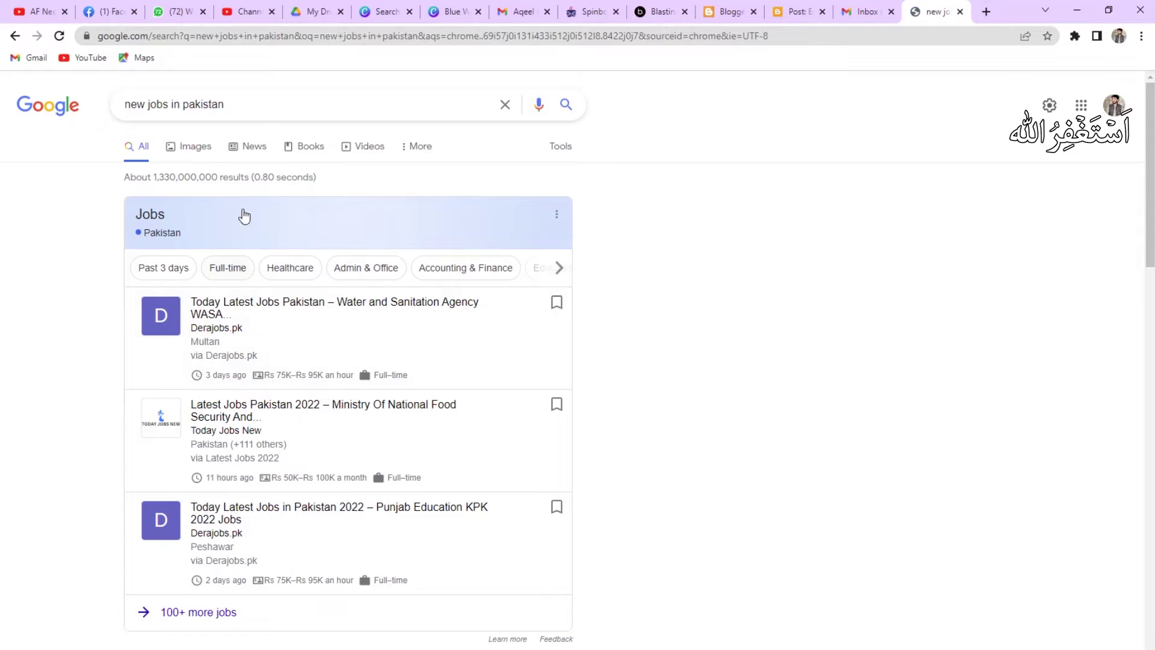
{"action": "scroll", "coordinate": [277, 309], "scroll_direction": "down", "scroll_amount": 10}
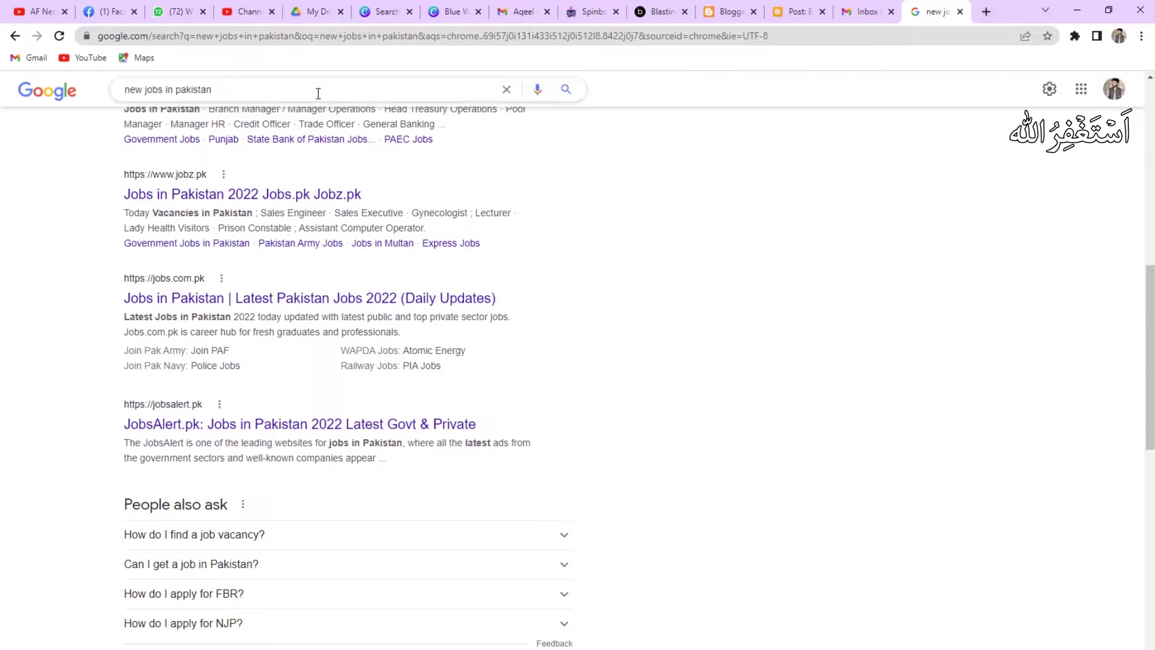
Search Google for "vulearning" and open the vulearning.com jobs website.
{"action": "left_click_drag", "start_coordinate": [317, 92], "coordinate": [102, 108]}
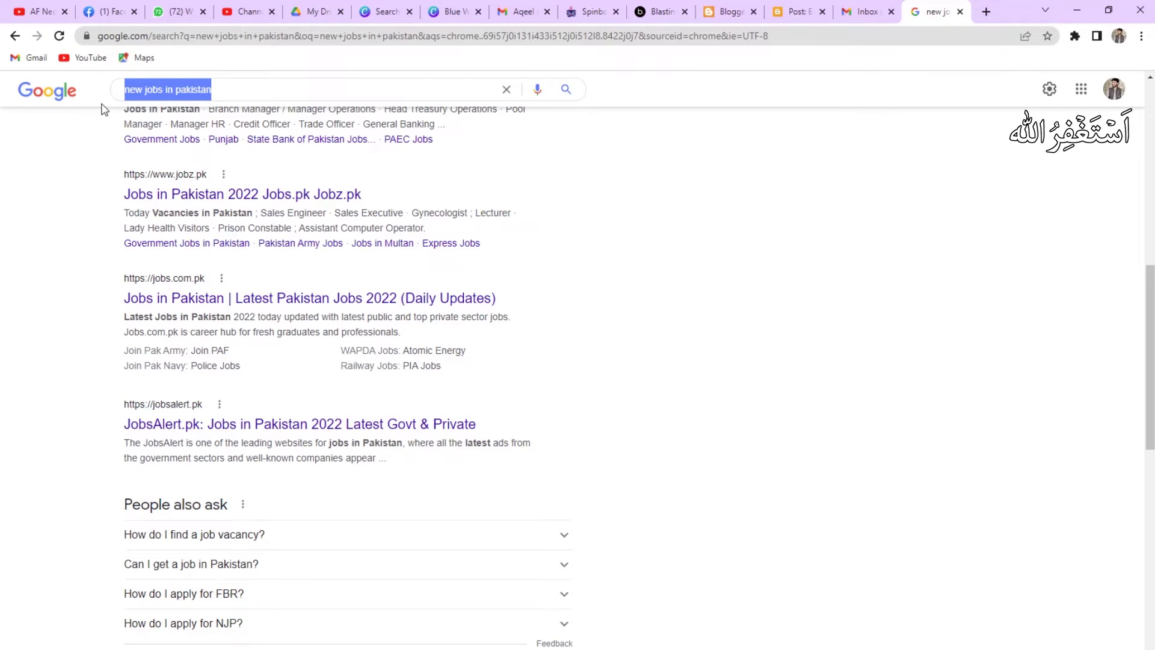
{"action": "type", "text": "vu"}
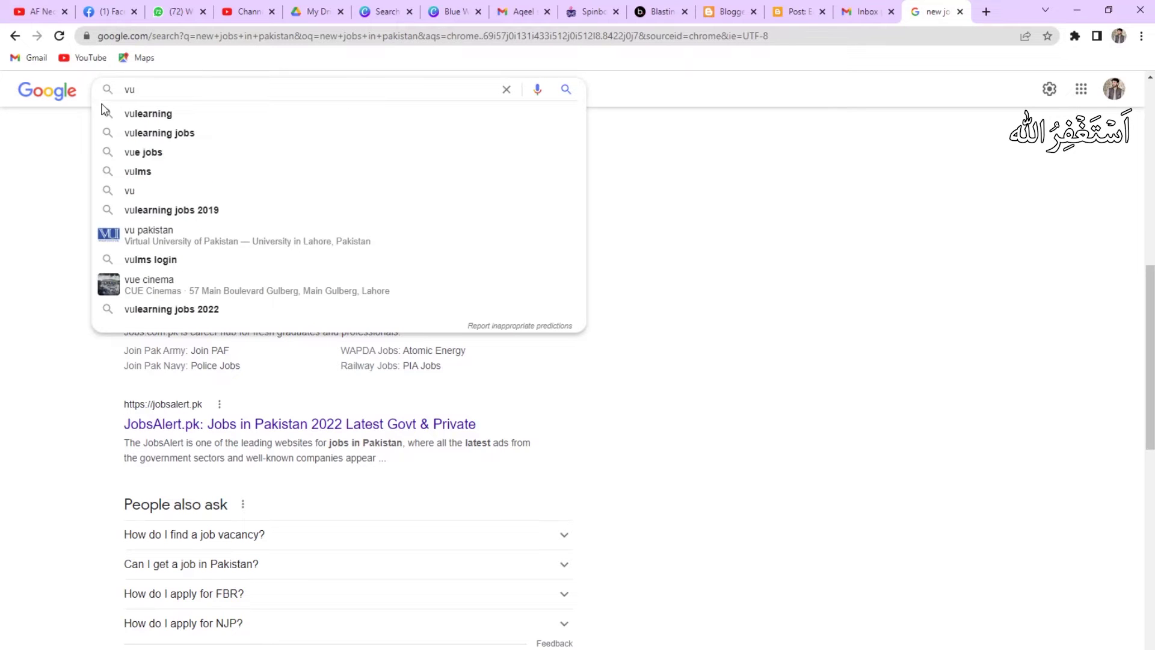
{"action": "left_click", "coordinate": [185, 121]}
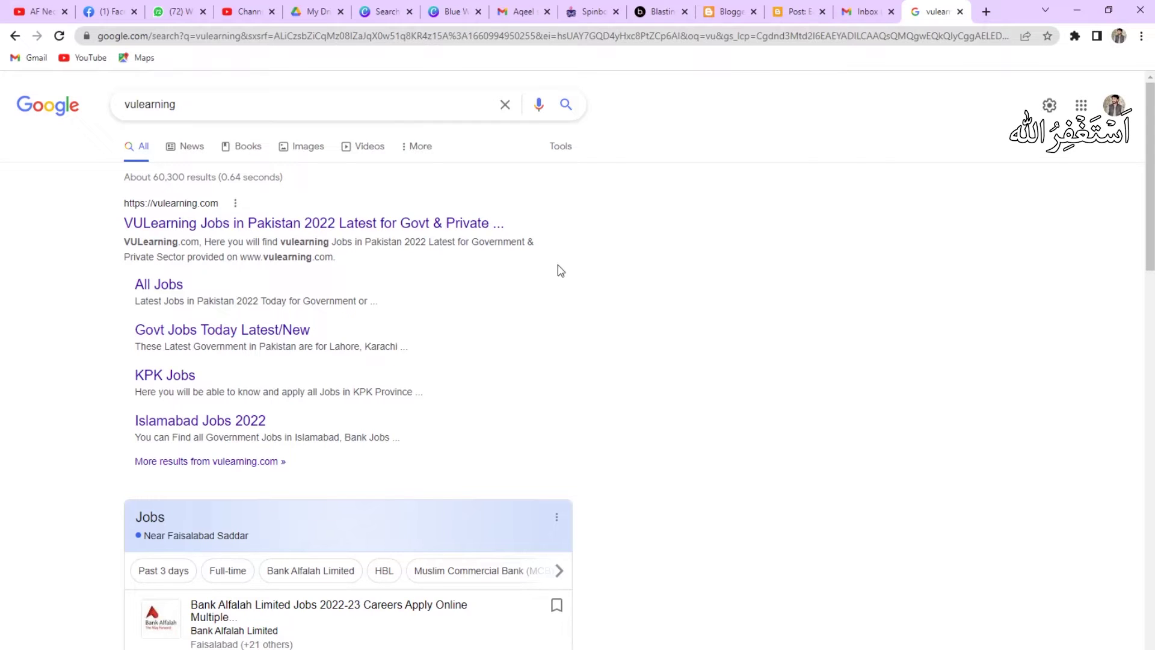
{"action": "left_click", "coordinate": [268, 227]}
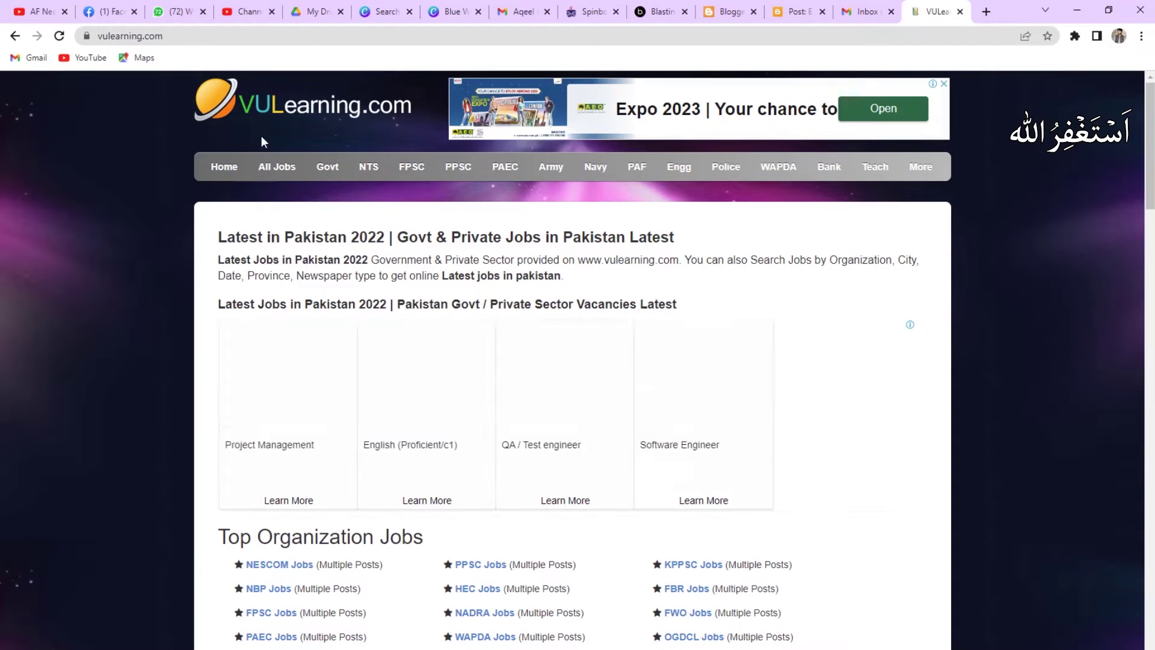
Dismiss the email subscription pop-up and examine the organization, location, city and latest job listings on the VULearning home page.
{"action": "scroll", "coordinate": [505, 324], "scroll_direction": "down", "scroll_amount": 8}
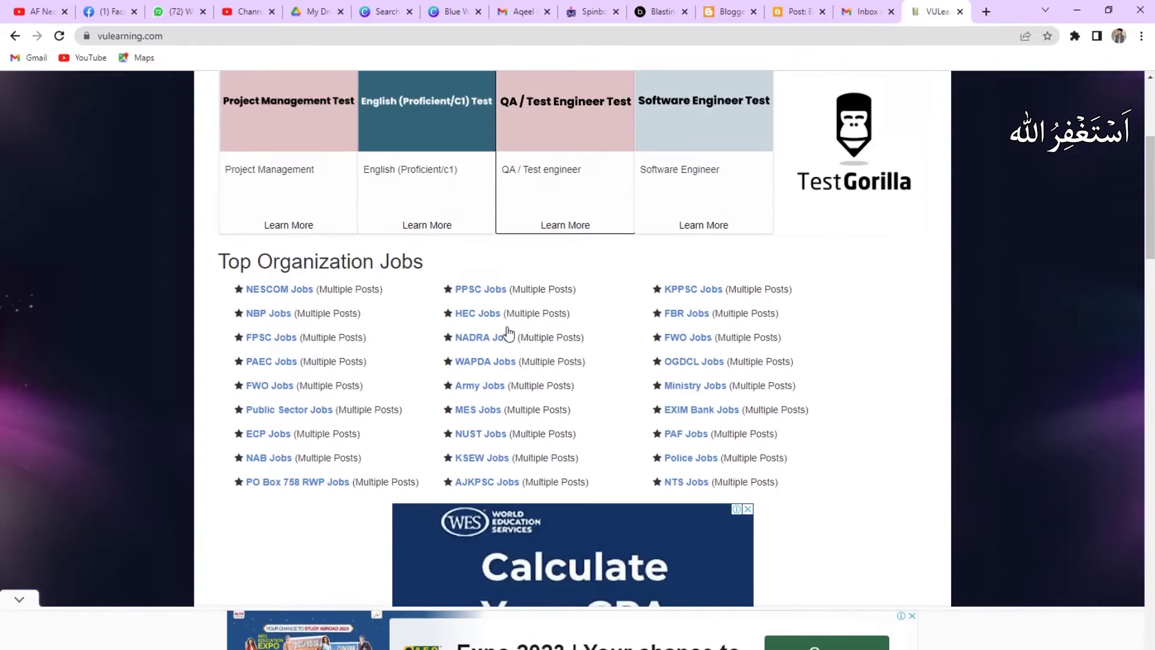
{"action": "scroll", "coordinate": [509, 332], "scroll_direction": "down", "scroll_amount": 8}
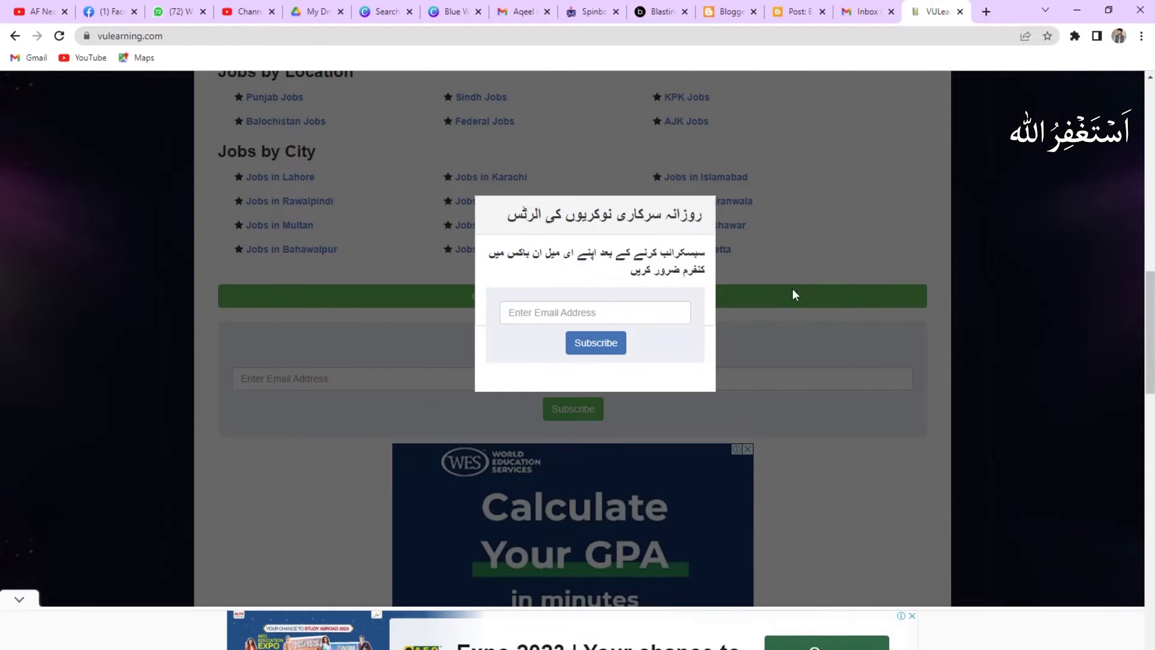
{"action": "left_click", "coordinate": [828, 294]}
{"action": "scroll", "coordinate": [503, 400], "scroll_direction": "down", "scroll_amount": 6}
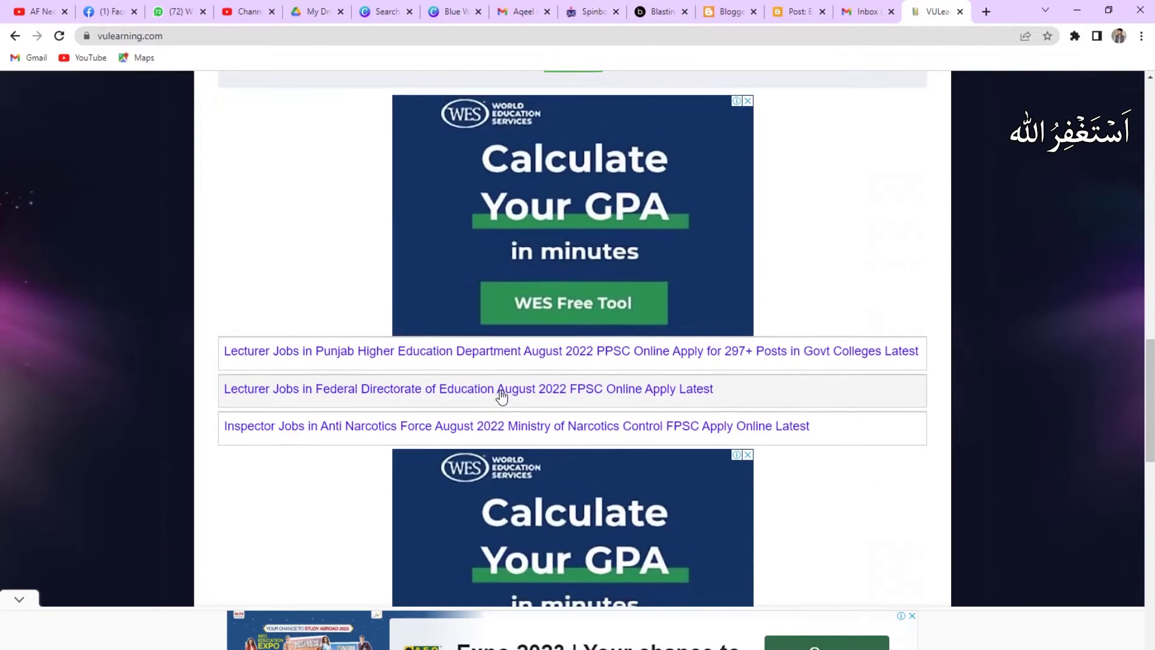
{"action": "scroll", "coordinate": [502, 395], "scroll_direction": "down", "scroll_amount": 6}
{"action": "scroll", "coordinate": [499, 394], "scroll_direction": "up", "scroll_amount": 5}
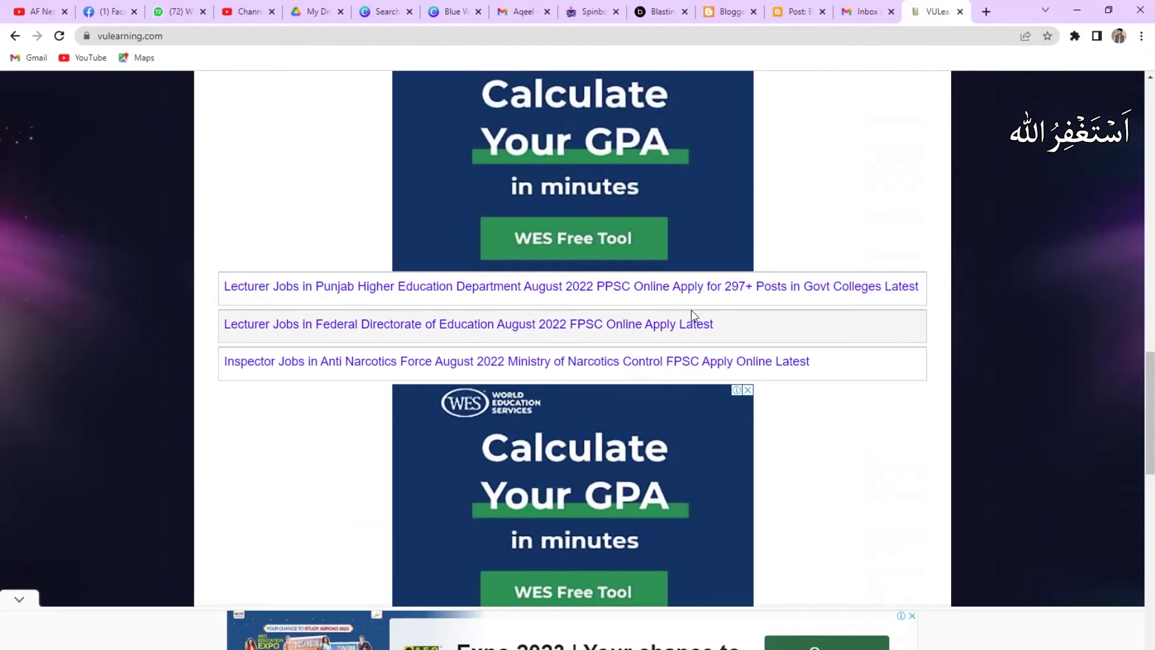
{"action": "scroll", "coordinate": [329, 361], "scroll_direction": "down", "scroll_amount": 6}
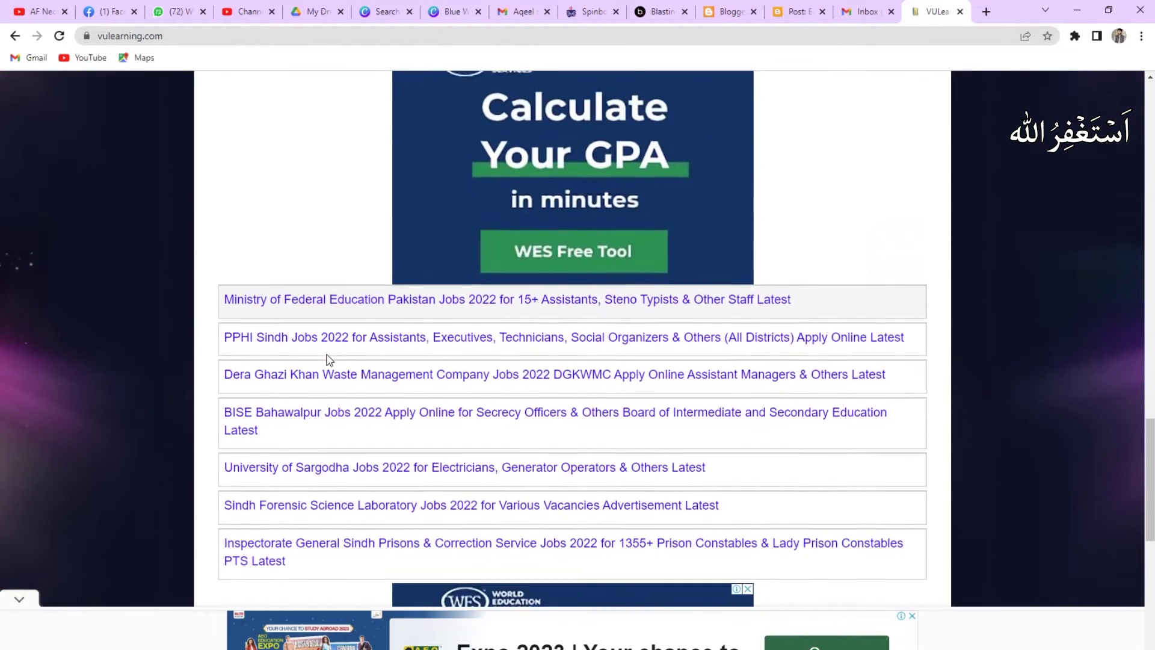
{"action": "scroll", "coordinate": [328, 360], "scroll_direction": "down", "scroll_amount": 1}
{"action": "scroll", "coordinate": [328, 359], "scroll_direction": "up", "scroll_amount": 12}
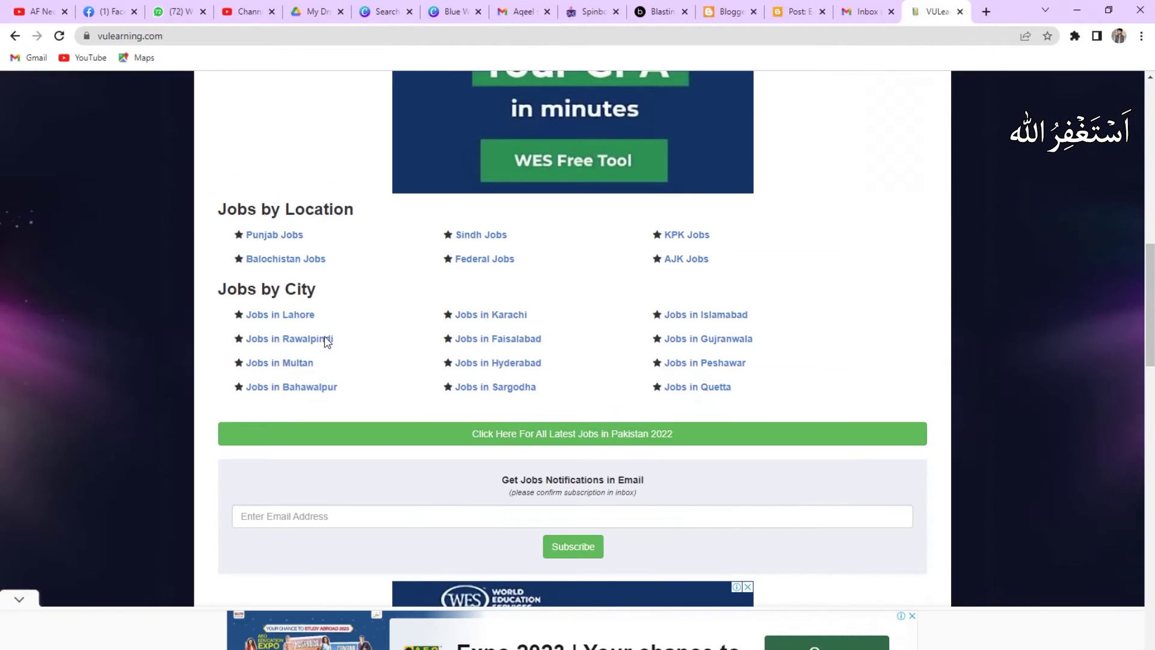
{"action": "scroll", "coordinate": [327, 342], "scroll_direction": "up", "scroll_amount": 15}
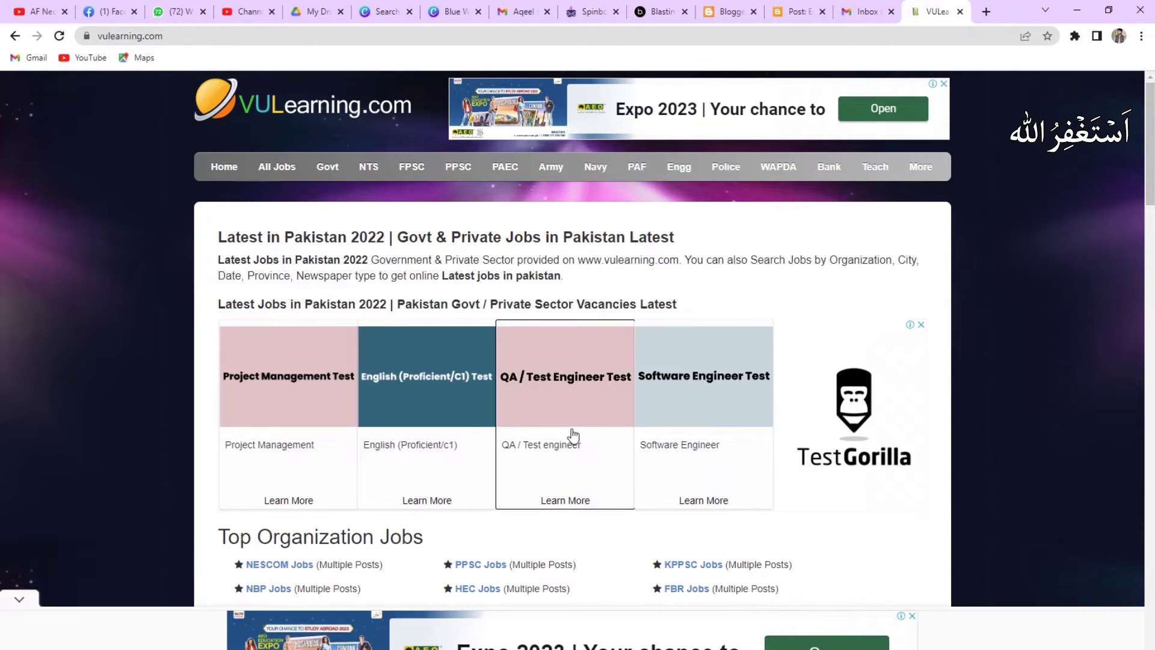
Open the University of Sargodha Jobs 2022 listing for electricians and generator operators, closing the advertisement that covers it.
{"action": "scroll", "coordinate": [569, 439], "scroll_direction": "down", "scroll_amount": 7}
{"action": "scroll", "coordinate": [596, 441], "scroll_direction": "down", "scroll_amount": 9}
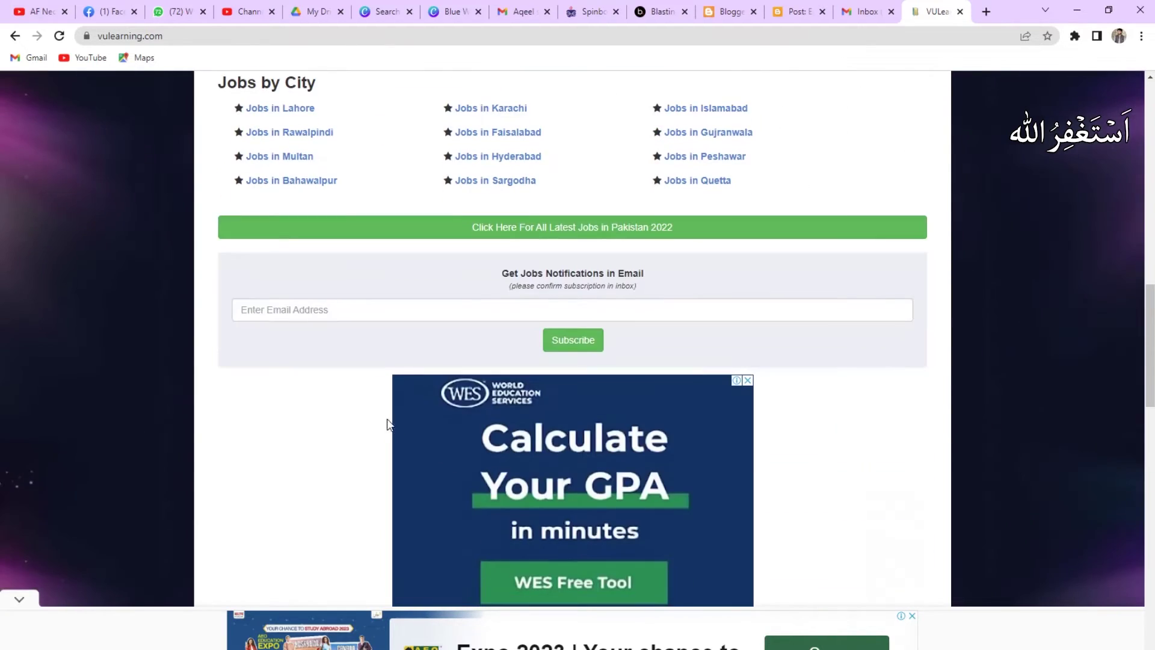
{"action": "scroll", "coordinate": [330, 459], "scroll_direction": "down", "scroll_amount": 3}
{"action": "scroll", "coordinate": [363, 498], "scroll_direction": "down", "scroll_amount": 8}
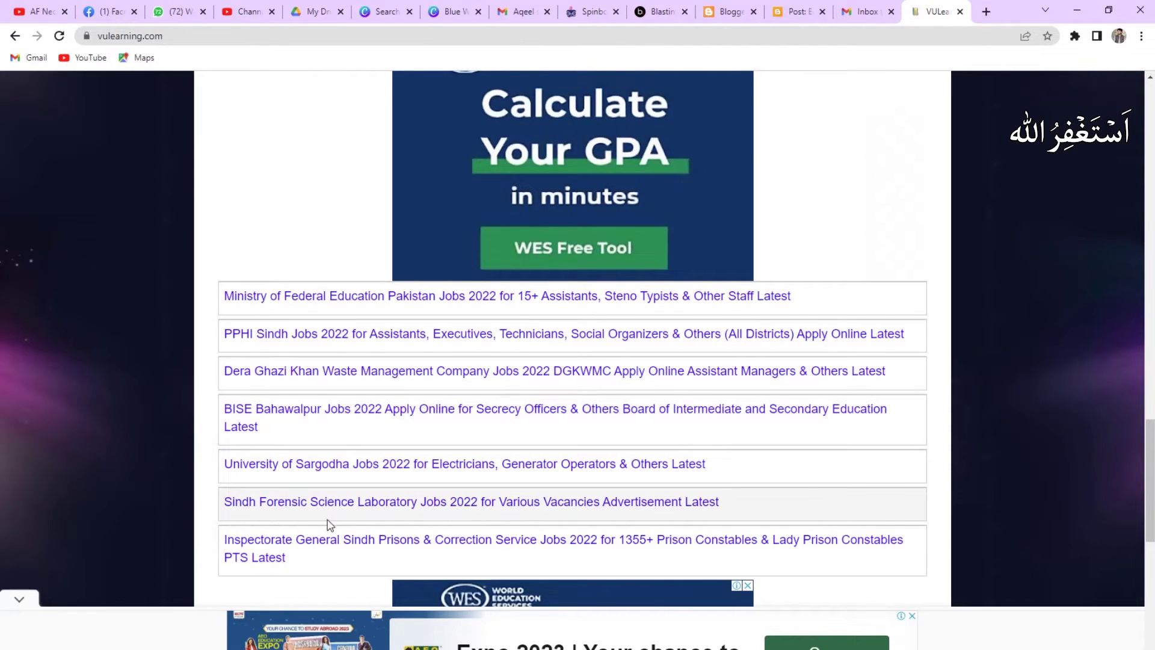
{"action": "left_click", "coordinate": [308, 471]}
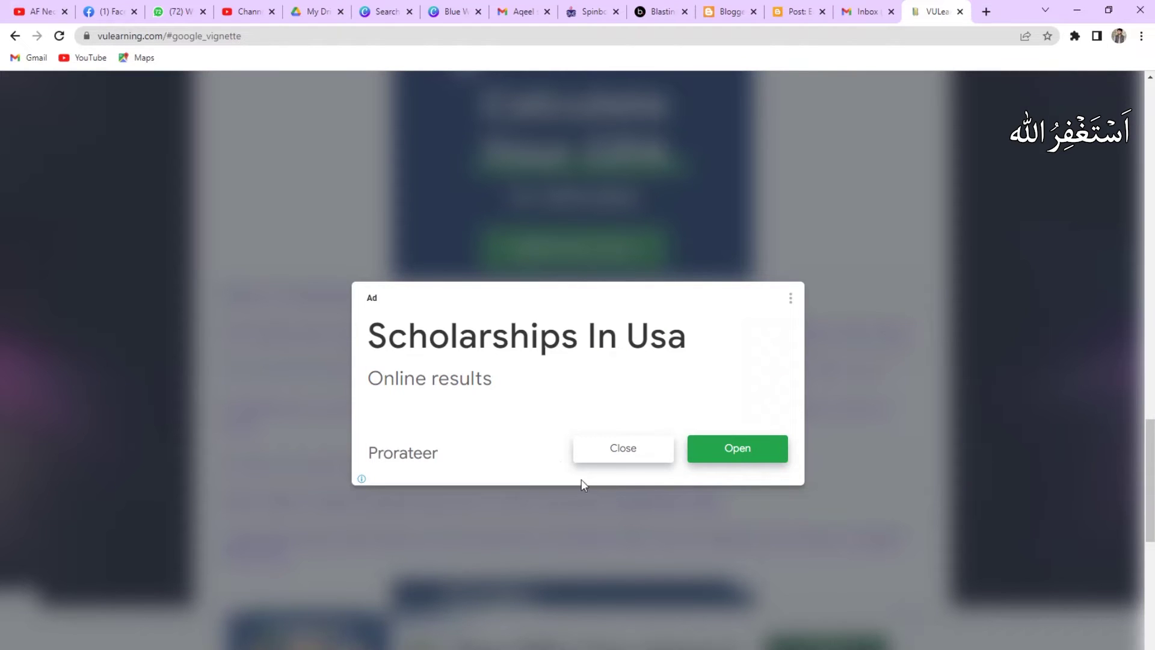
{"action": "left_click", "coordinate": [623, 460]}
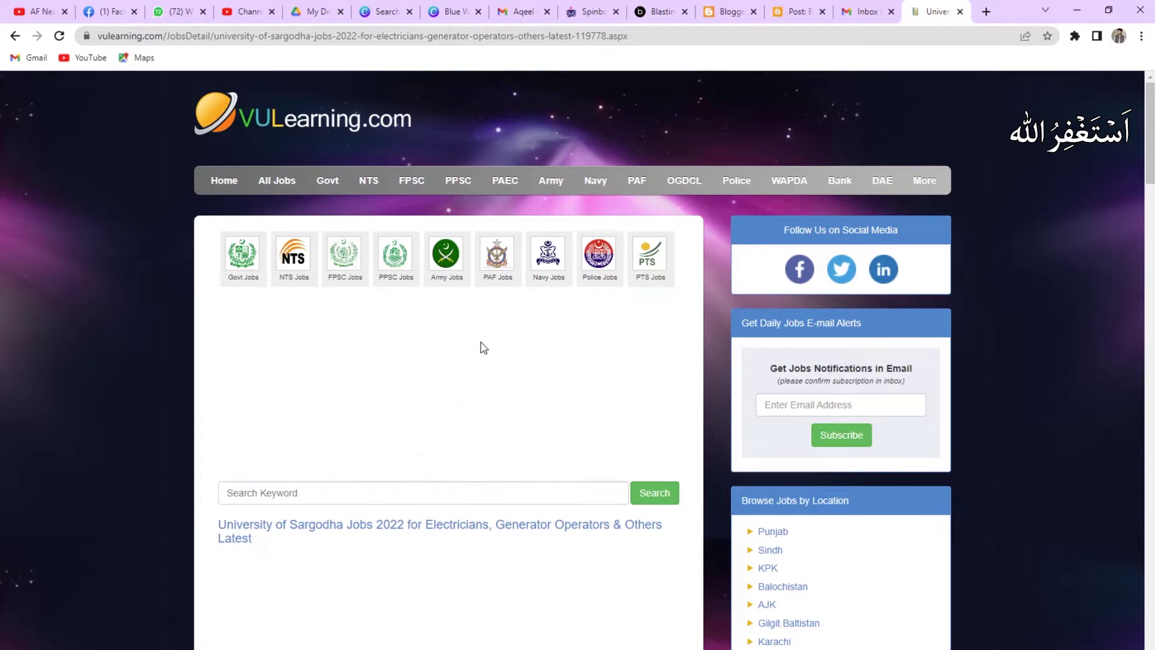
Copy the whole job details table, from the header row to the newspaper row, on the University of Sargodha listing.
{"action": "scroll", "coordinate": [383, 509], "scroll_direction": "down", "scroll_amount": 5}
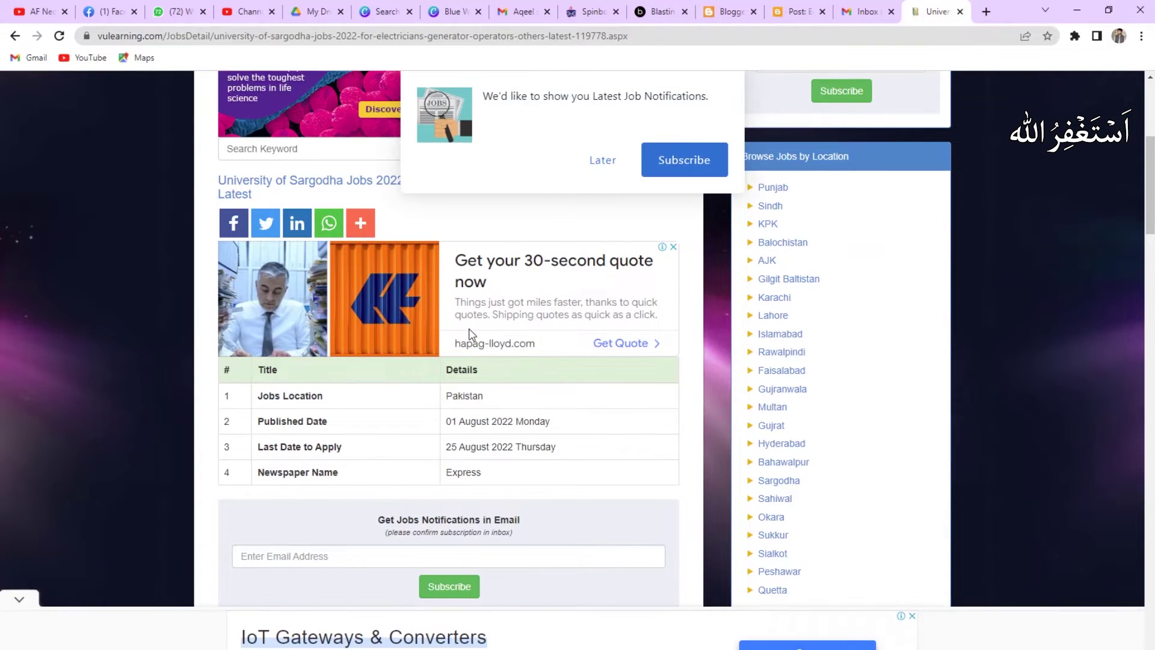
{"action": "scroll", "coordinate": [421, 391], "scroll_direction": "up", "scroll_amount": 2}
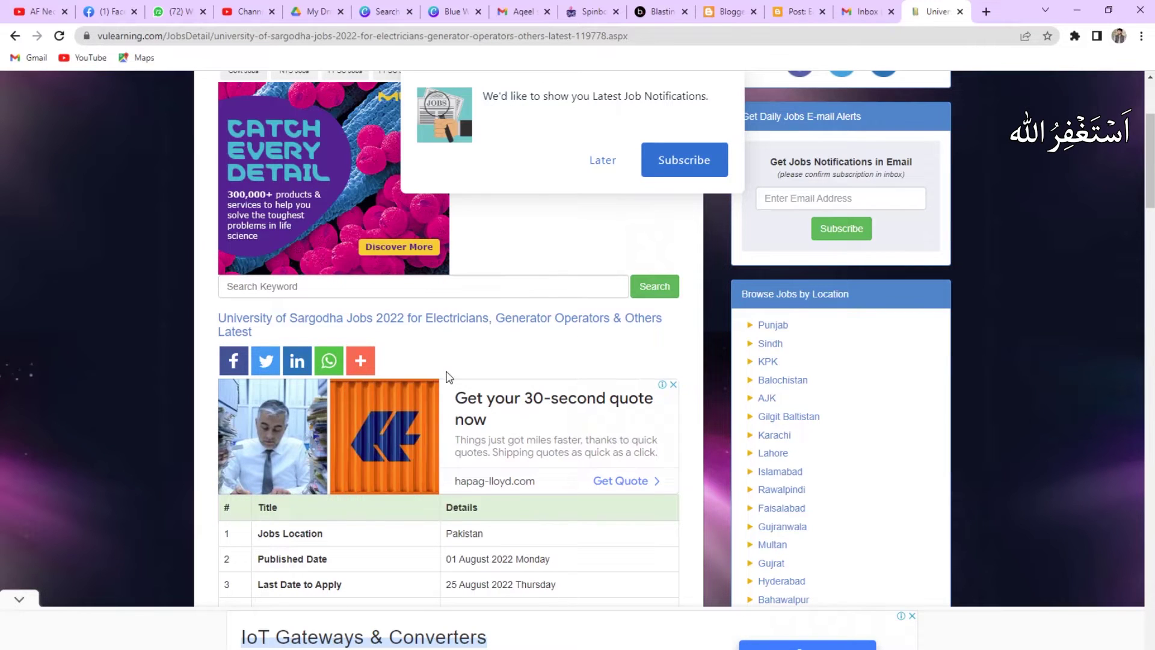
{"action": "scroll", "coordinate": [476, 421], "scroll_direction": "down", "scroll_amount": 3}
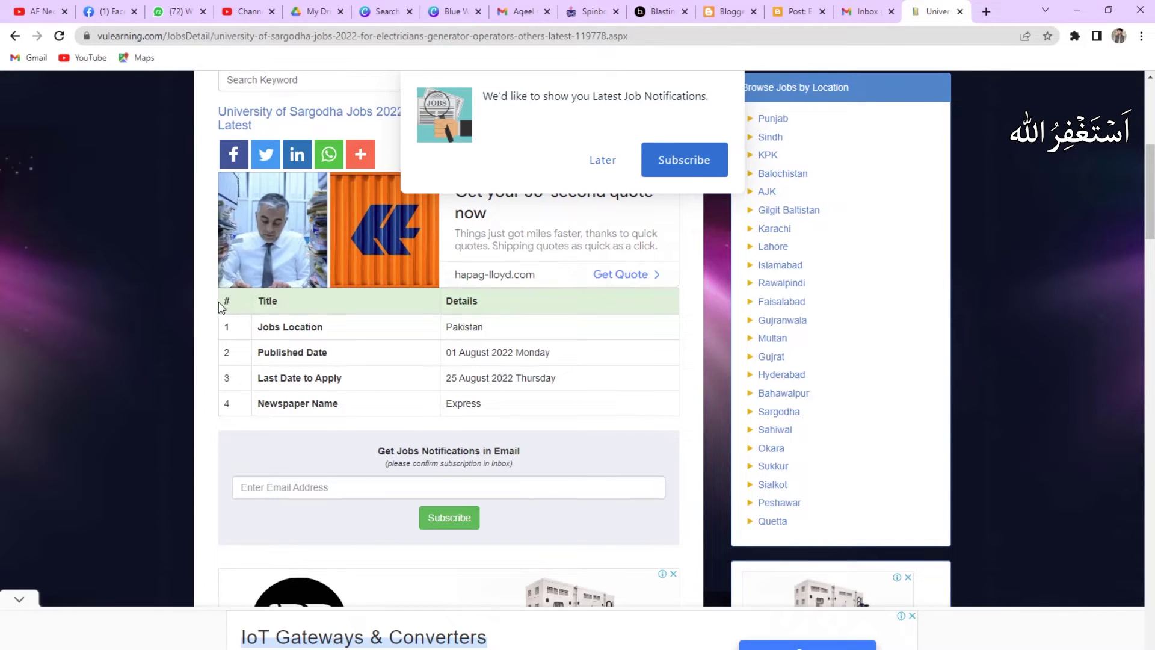
{"action": "left_click_drag", "start_coordinate": [219, 307], "coordinate": [529, 409]}
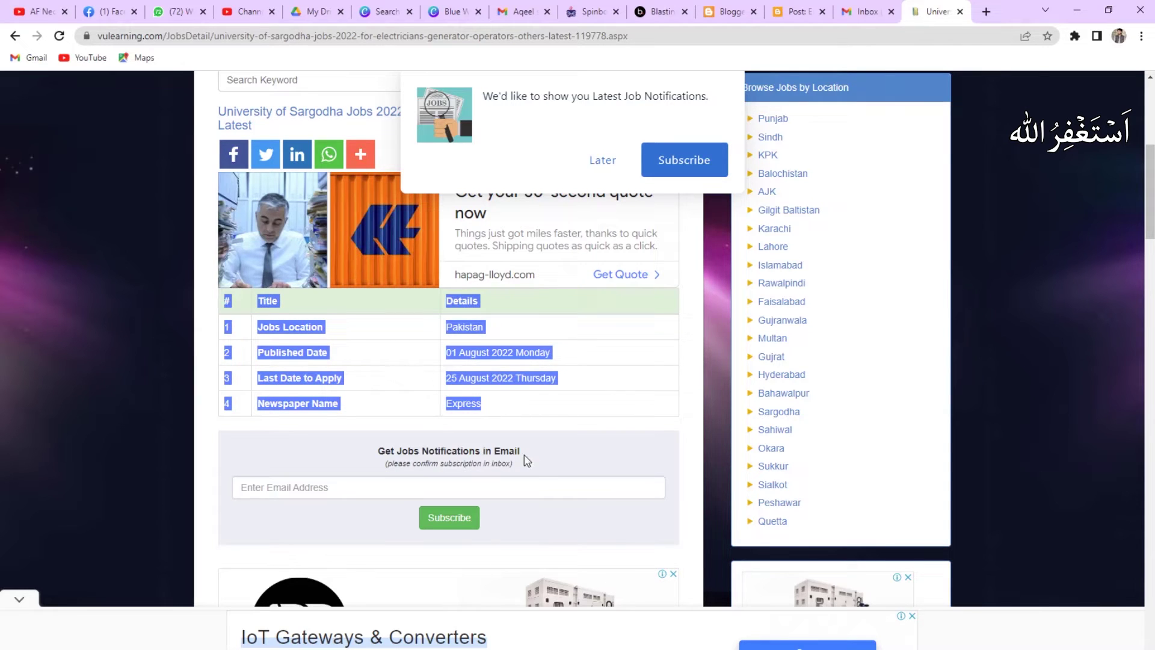
{"action": "left_click", "coordinate": [480, 376]}
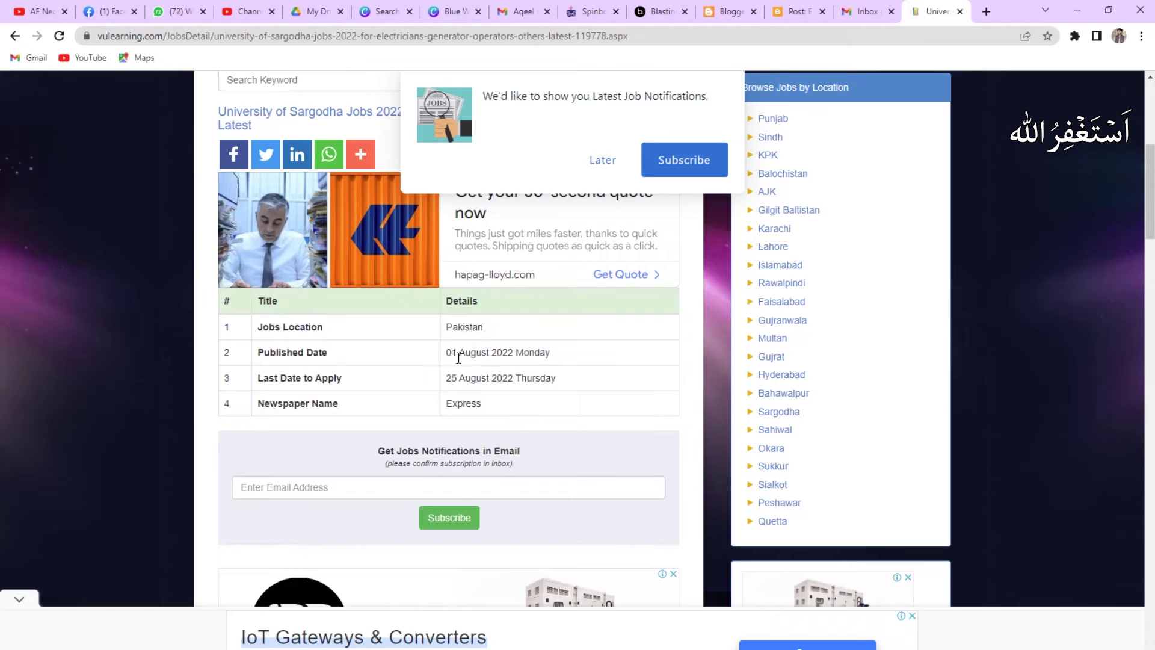
{"action": "left_click_drag", "start_coordinate": [447, 352], "coordinate": [590, 358]}
{"action": "left_click", "coordinate": [487, 394]}
{"action": "left_click_drag", "start_coordinate": [224, 304], "coordinate": [514, 415]}
{"action": "key", "text": "ctrl+c"}
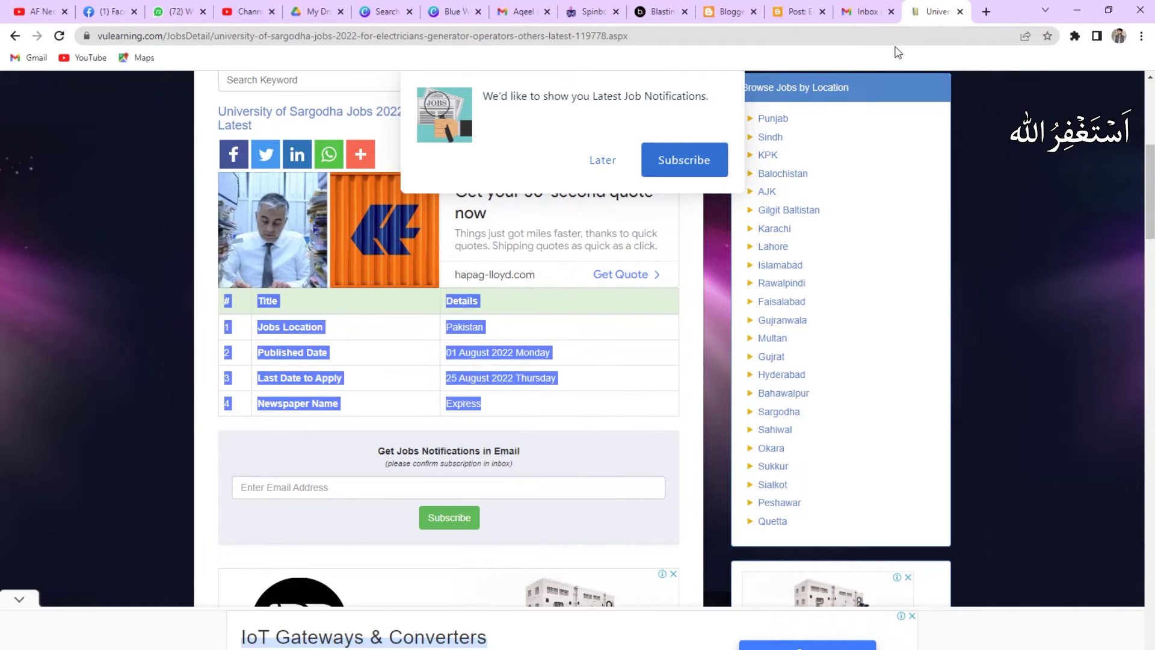
Paste the copied job details table into the body of the open Blogger post.
{"action": "left_click", "coordinate": [797, 12]}
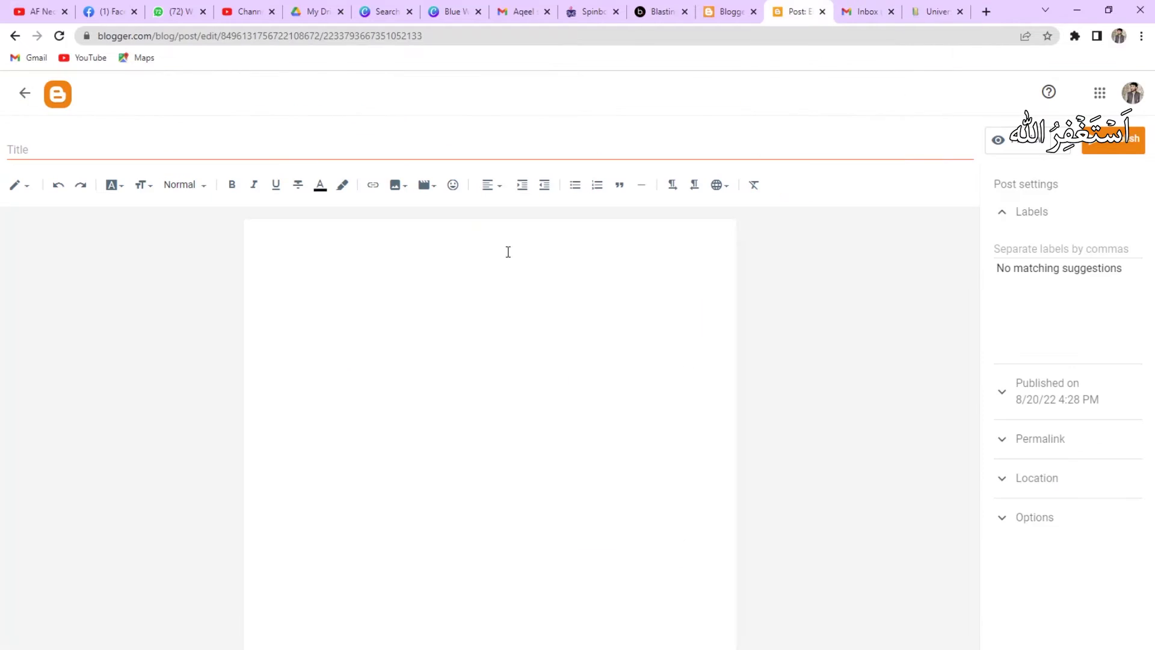
{"action": "left_click", "coordinate": [331, 266]}
{"action": "key", "text": "ctrl+v"}
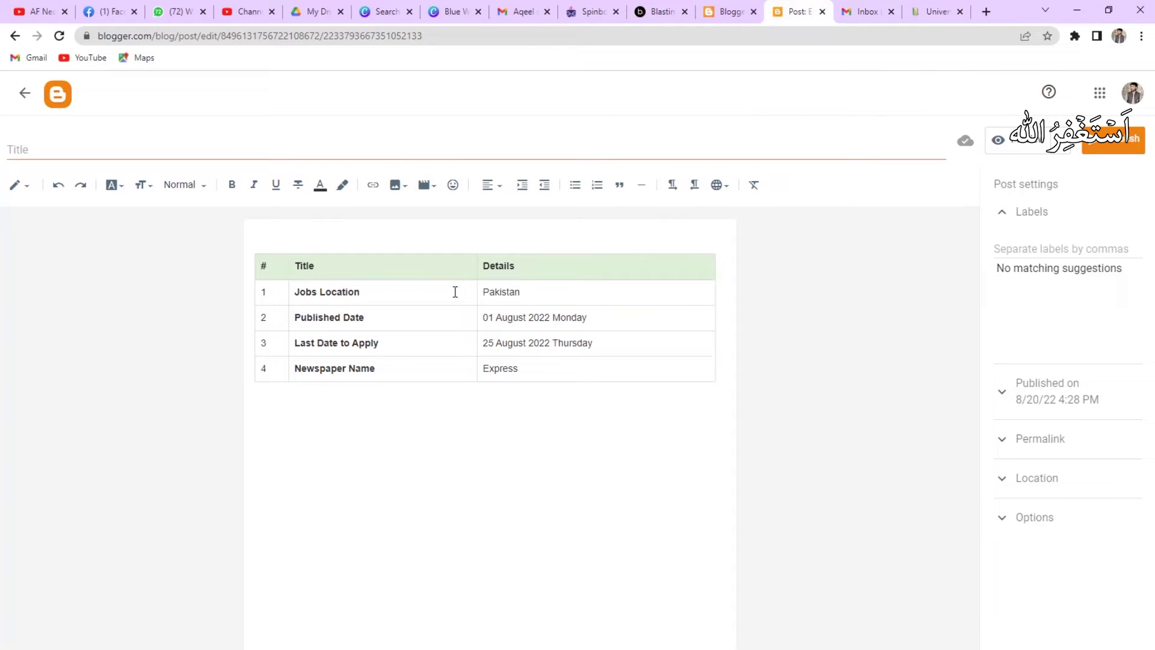
Copy the heading "University of Sargodha Jobs 2022 for Electricians, Generator Operators & Others Latest" from the listing and paste it above the post's table.
{"action": "left_click", "coordinate": [306, 235]}
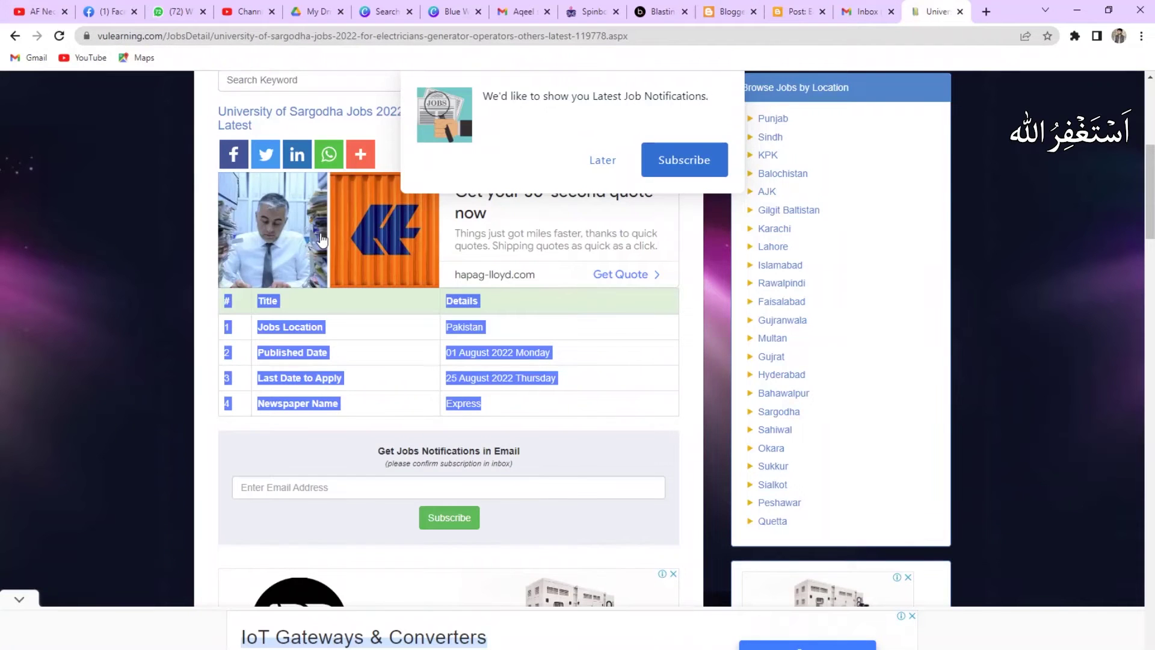
{"action": "left_click", "coordinate": [935, 12]}
{"action": "scroll", "coordinate": [361, 289], "scroll_direction": "up", "scroll_amount": 3}
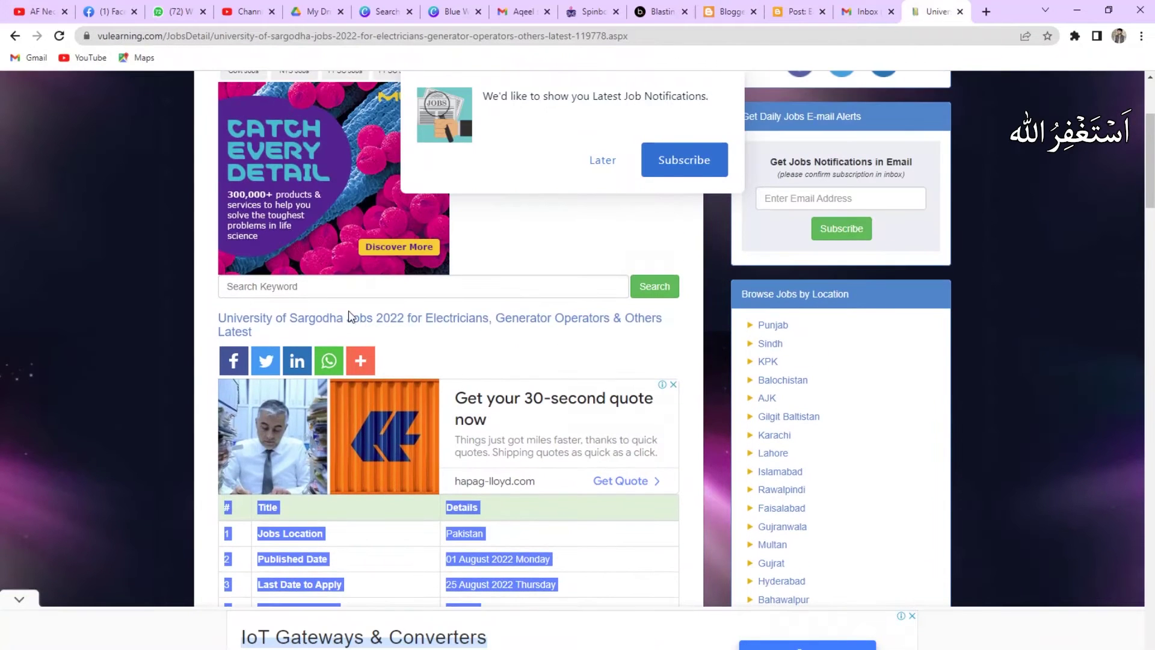
{"action": "left_click_drag", "start_coordinate": [223, 318], "coordinate": [261, 336]}
{"action": "key", "text": "ctrl+c"}
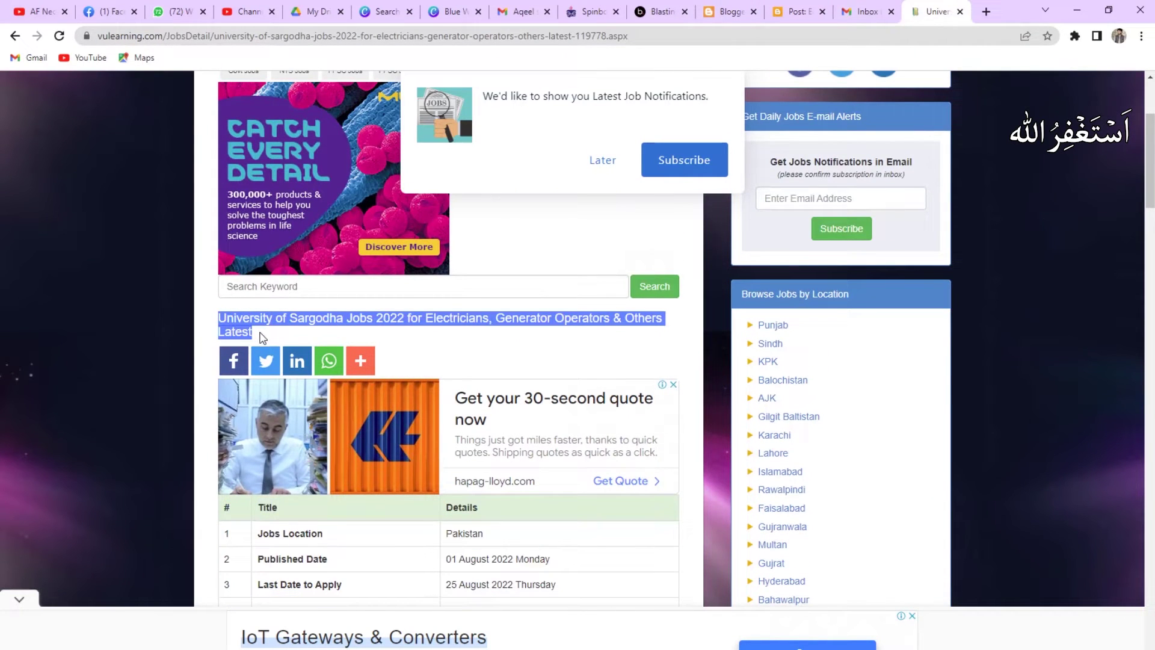
{"action": "left_click", "coordinate": [866, 11]}
{"action": "left_click", "coordinate": [797, 11]}
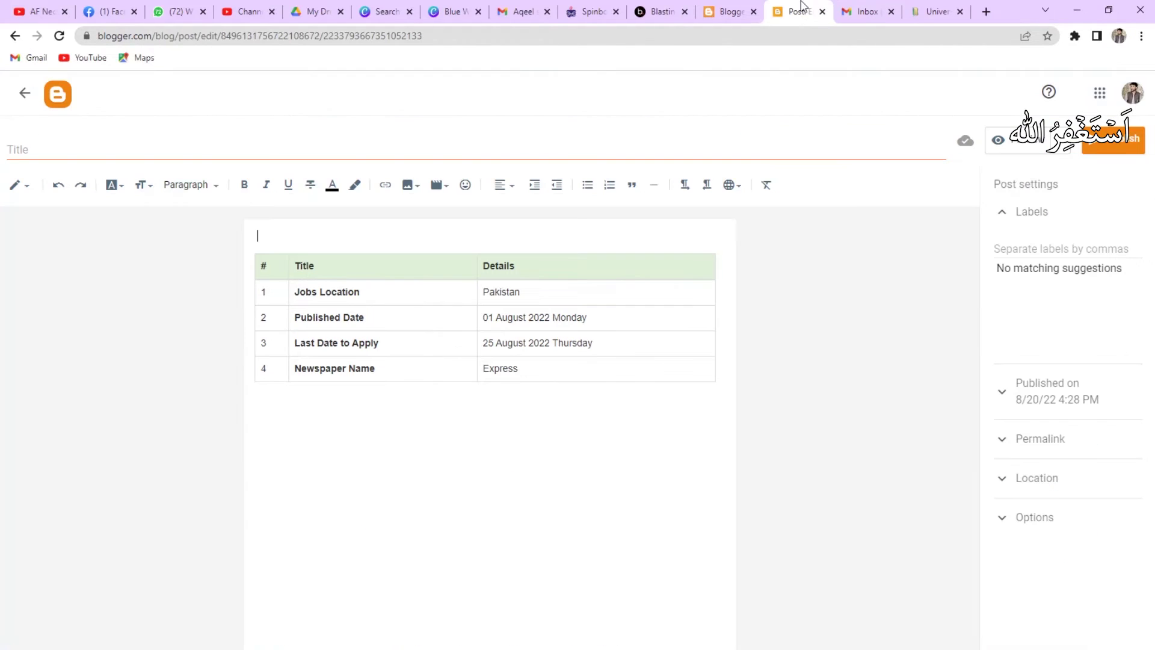
{"action": "key", "text": "ctrl+v"}
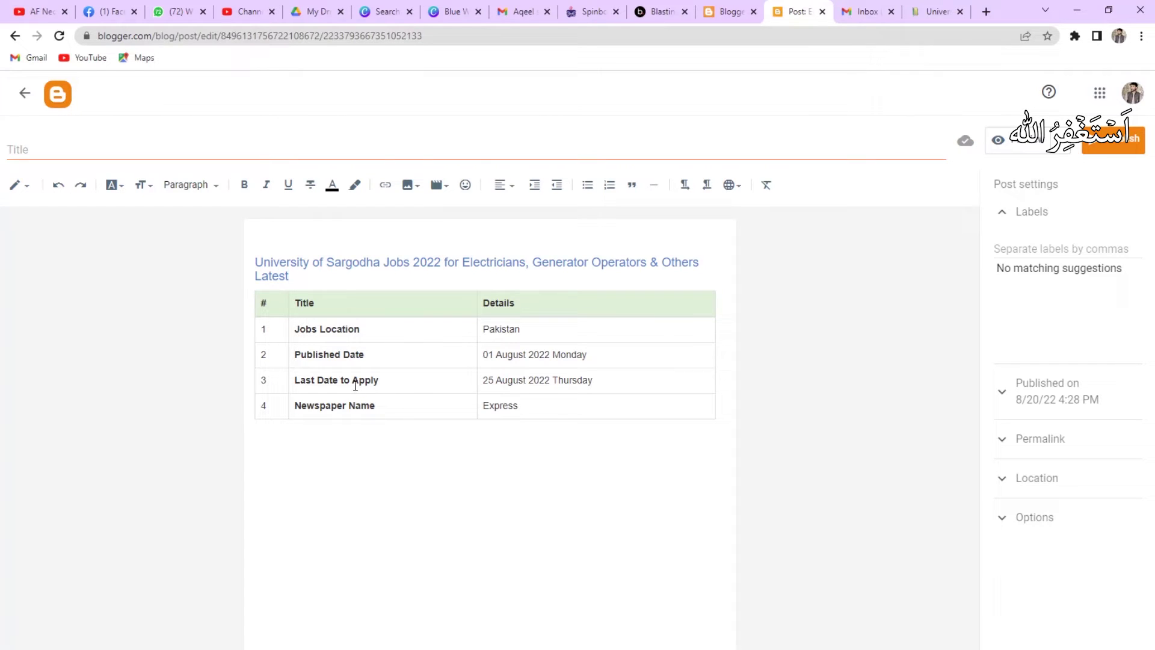
Remove the weekdays from the published and last date values, and change the newspaper value to "Express News".
{"action": "left_click_drag", "start_coordinate": [607, 379], "coordinate": [556, 380]}
{"action": "key", "text": "BackSpace"}
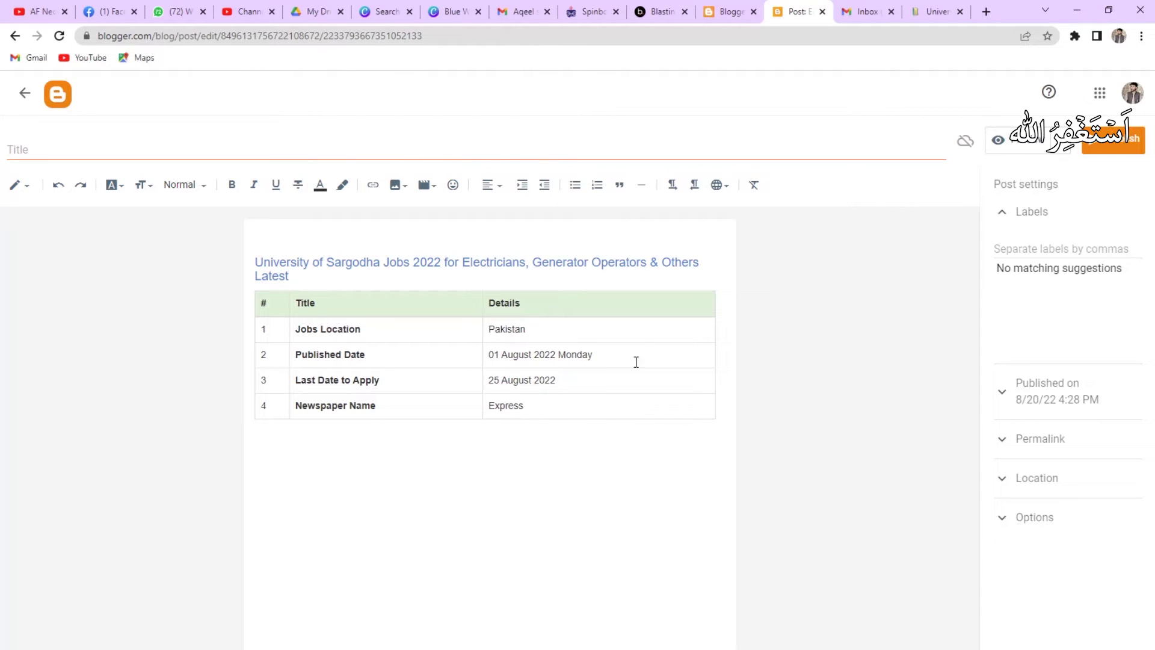
{"action": "left_click_drag", "start_coordinate": [613, 351], "coordinate": [560, 349]}
{"action": "key", "text": "BackSpace"}
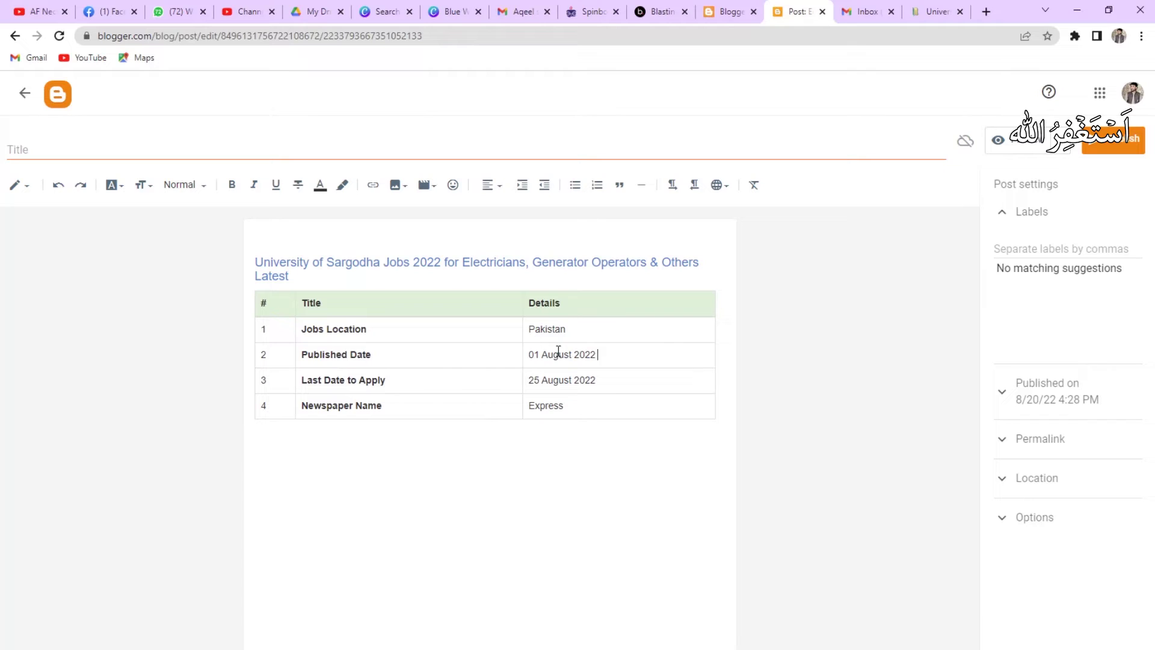
{"action": "left_click", "coordinate": [569, 412]}
Shorten the table's row labels to "Newspaper", "Last Date" and "Location".
{"action": "left_click", "coordinate": [397, 412]}
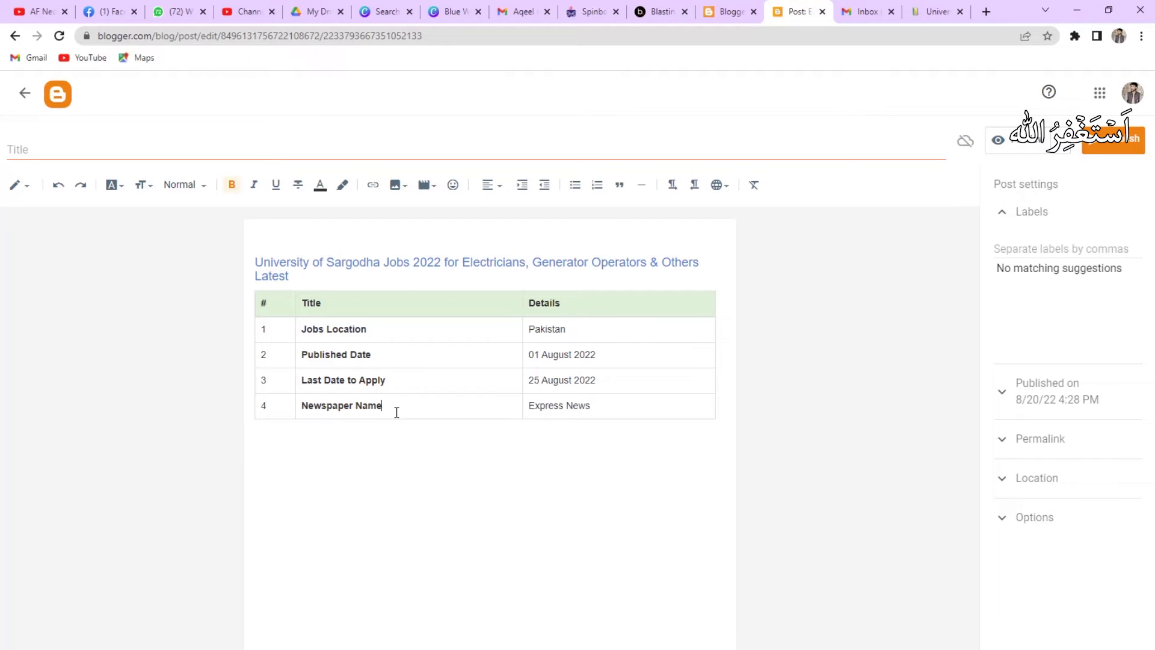
{"action": "double_click", "coordinate": [358, 407]}
{"action": "key", "text": "BackSpace"}
{"action": "left_click_drag", "start_coordinate": [348, 381], "coordinate": [390, 379]}
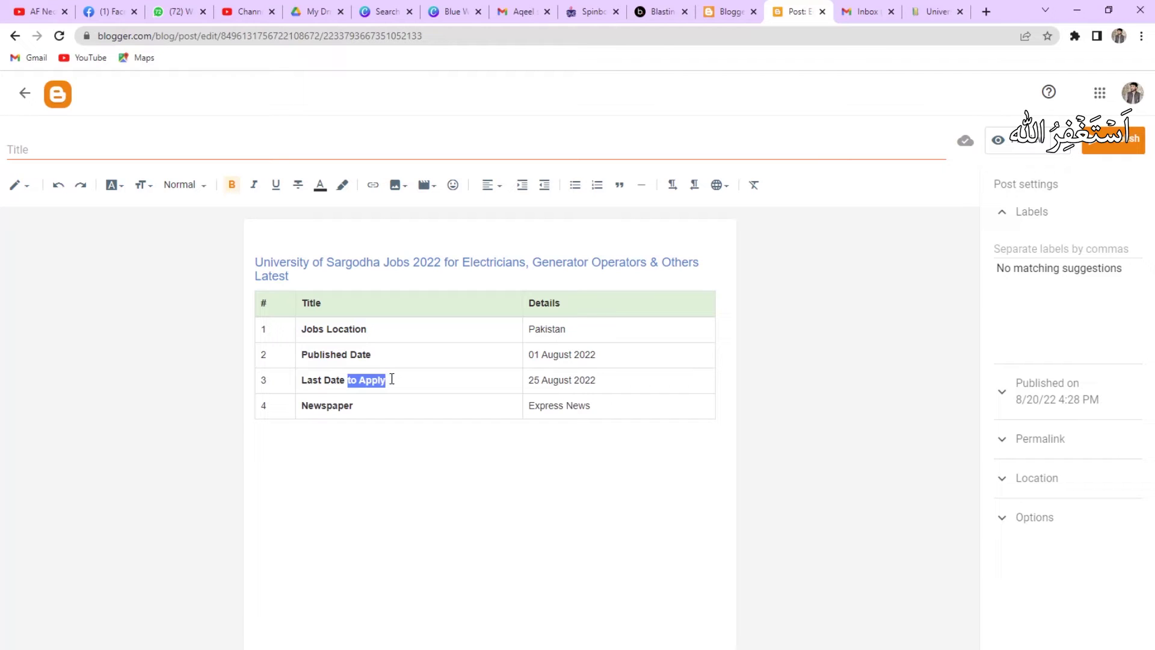
{"action": "key", "text": "BackSpace"}
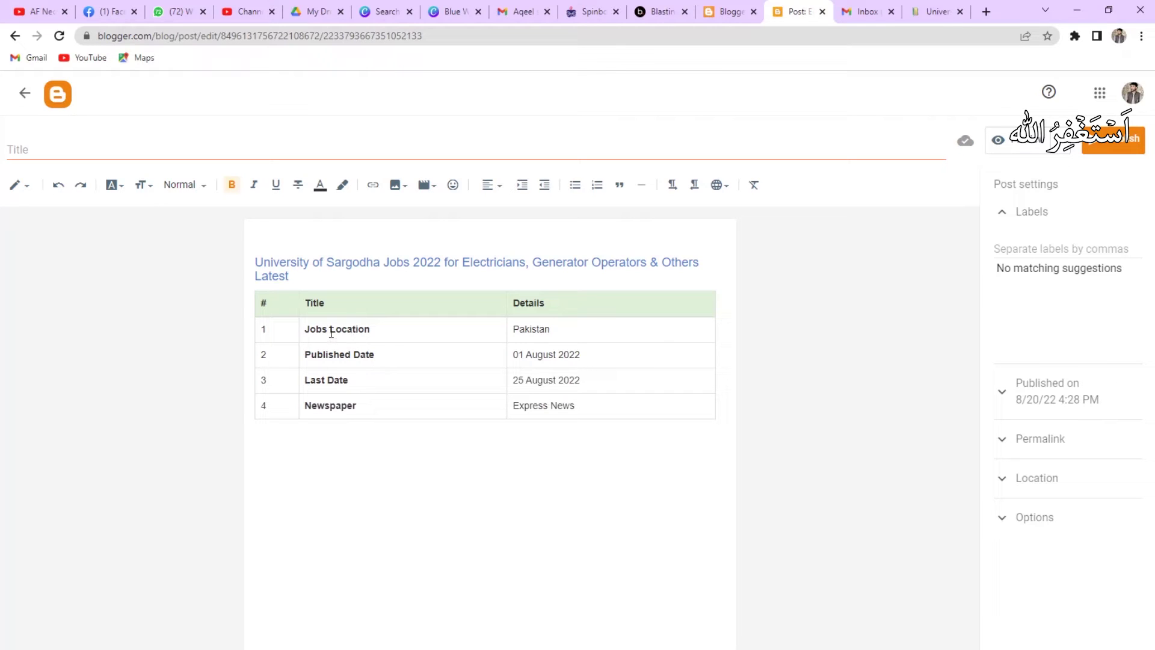
{"action": "left_click_drag", "start_coordinate": [331, 332], "coordinate": [286, 332]}
{"action": "key", "text": "BackSpace"}
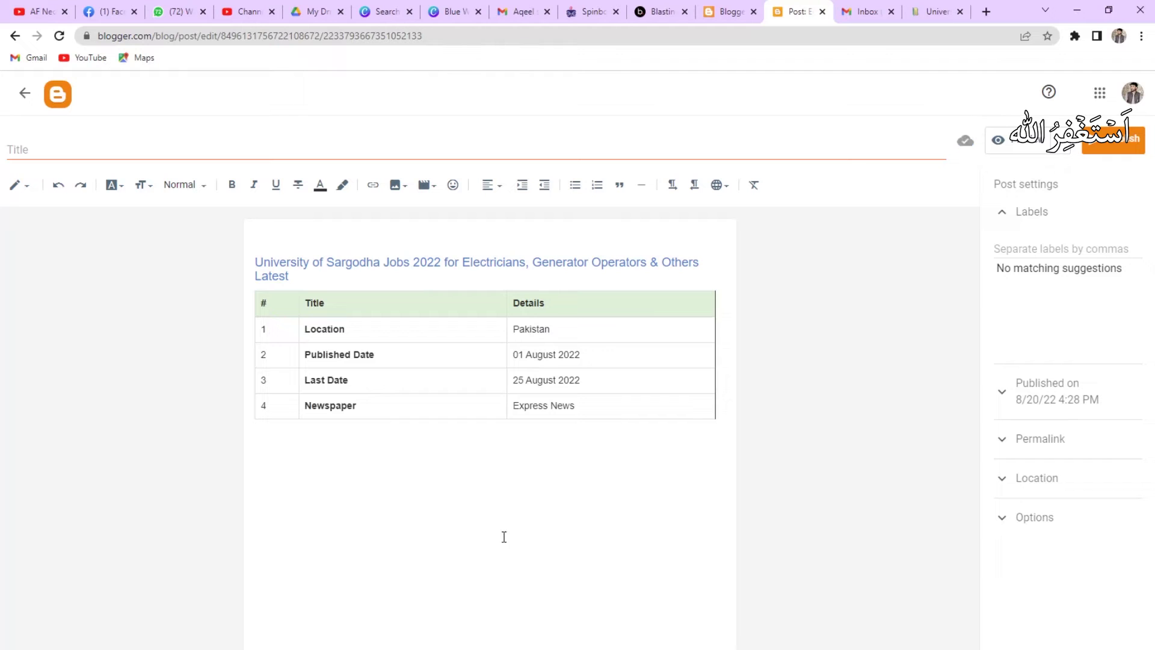
Copy the subheading "UOS Swabi Positions / Posts:" from the listing and place it below the post's table, separated by a blank line.
{"action": "left_click", "coordinate": [934, 8]}
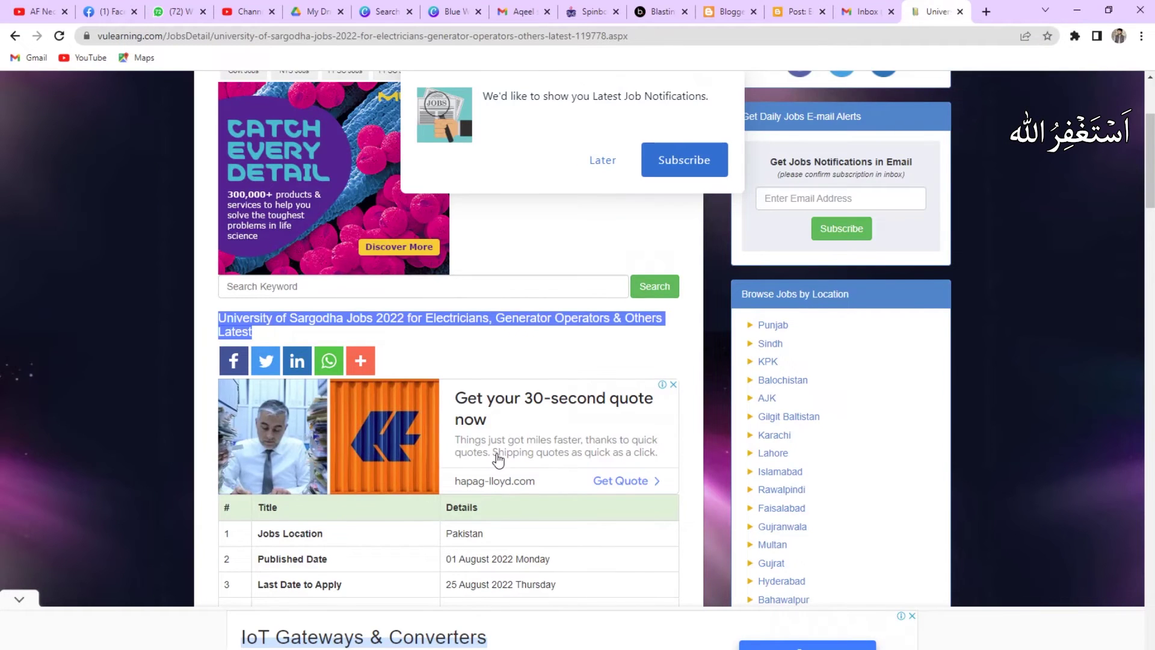
{"action": "scroll", "coordinate": [497, 460], "scroll_direction": "down", "scroll_amount": 10}
{"action": "scroll", "coordinate": [497, 461], "scroll_direction": "down", "scroll_amount": 2}
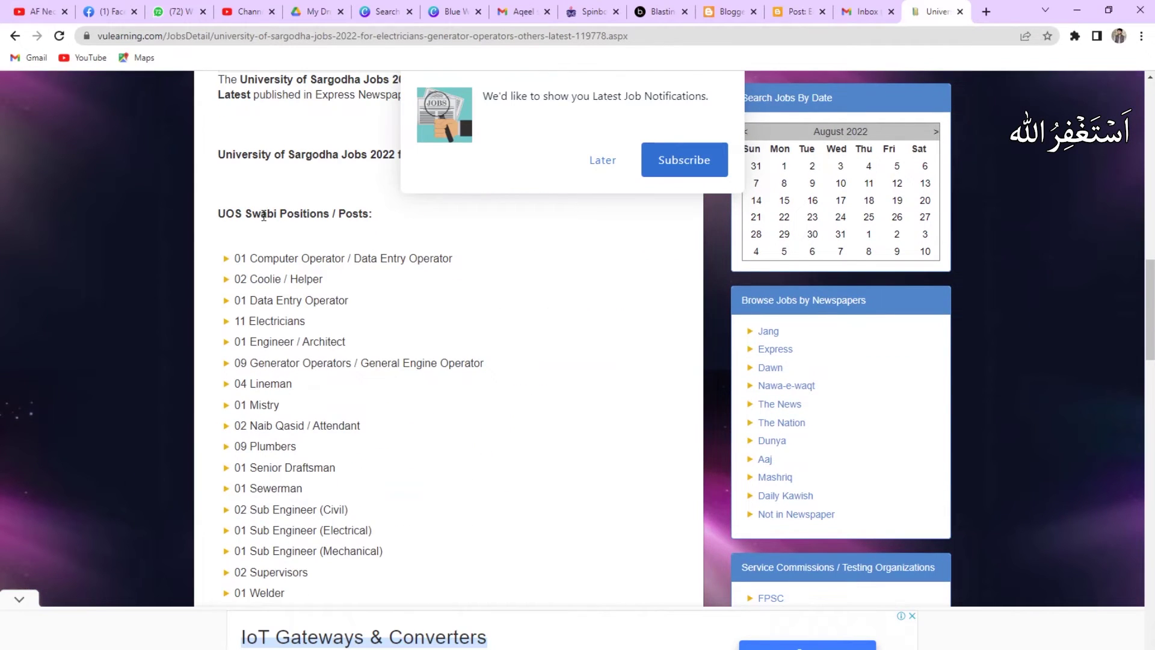
{"action": "left_click_drag", "start_coordinate": [220, 213], "coordinate": [403, 218]}
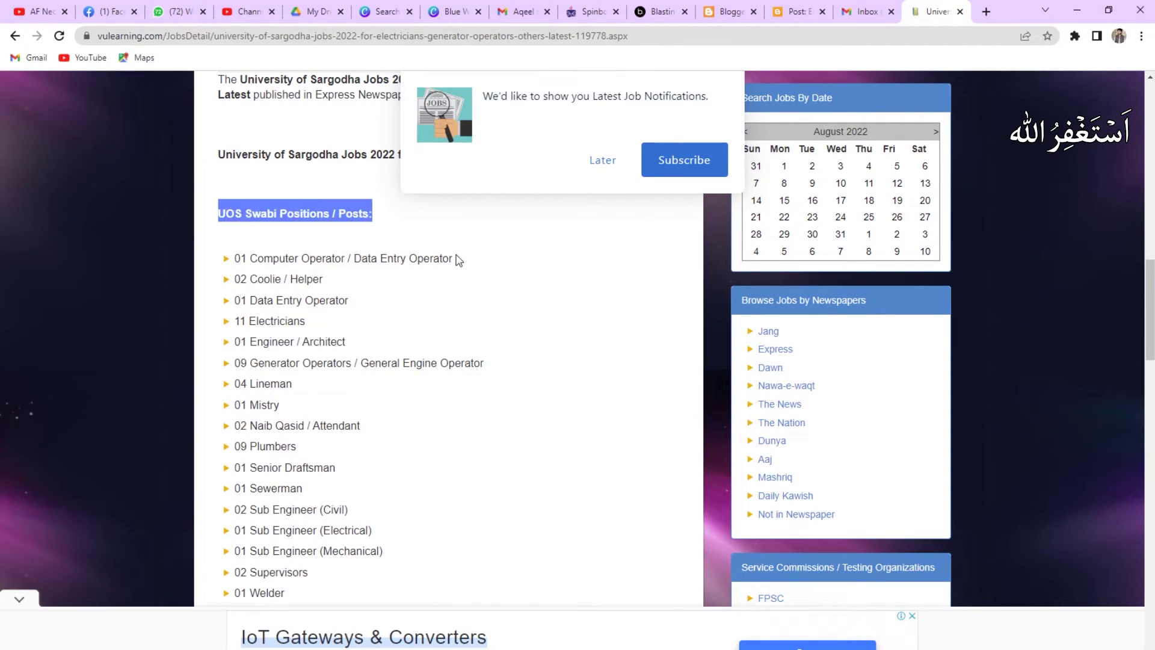
{"action": "scroll", "coordinate": [395, 343], "scroll_direction": "down", "scroll_amount": 5}
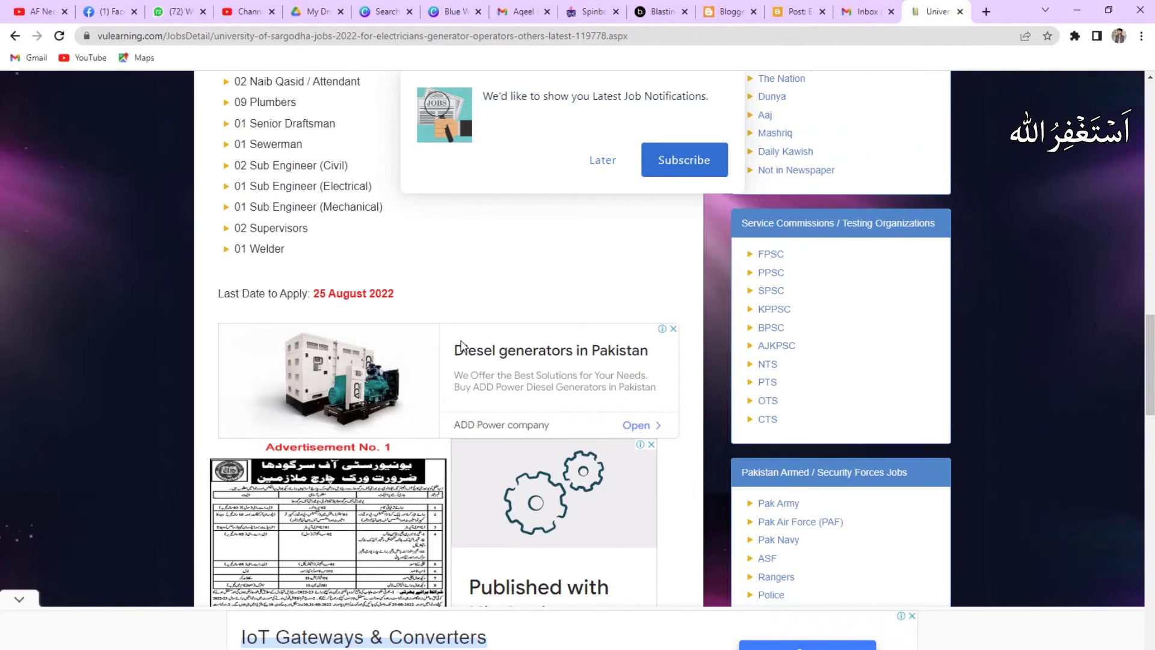
{"action": "left_click", "coordinate": [797, 11]}
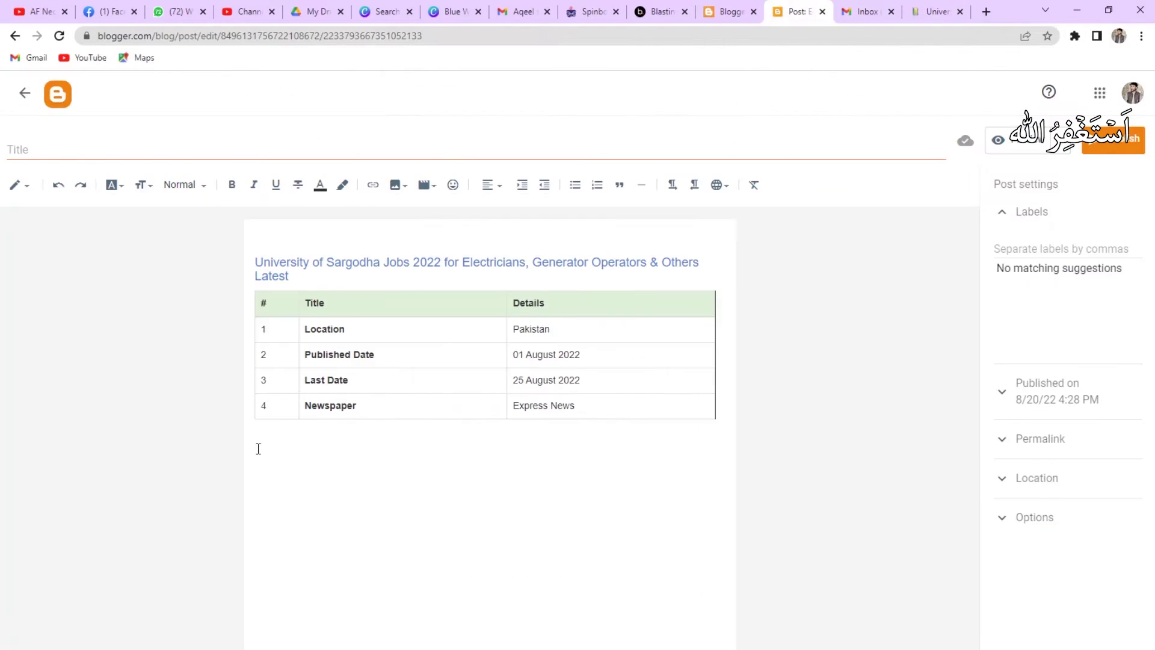
{"action": "left_click", "coordinate": [717, 362]}
{"action": "type", "text": "UOS Swabi Positions / Posts:"}
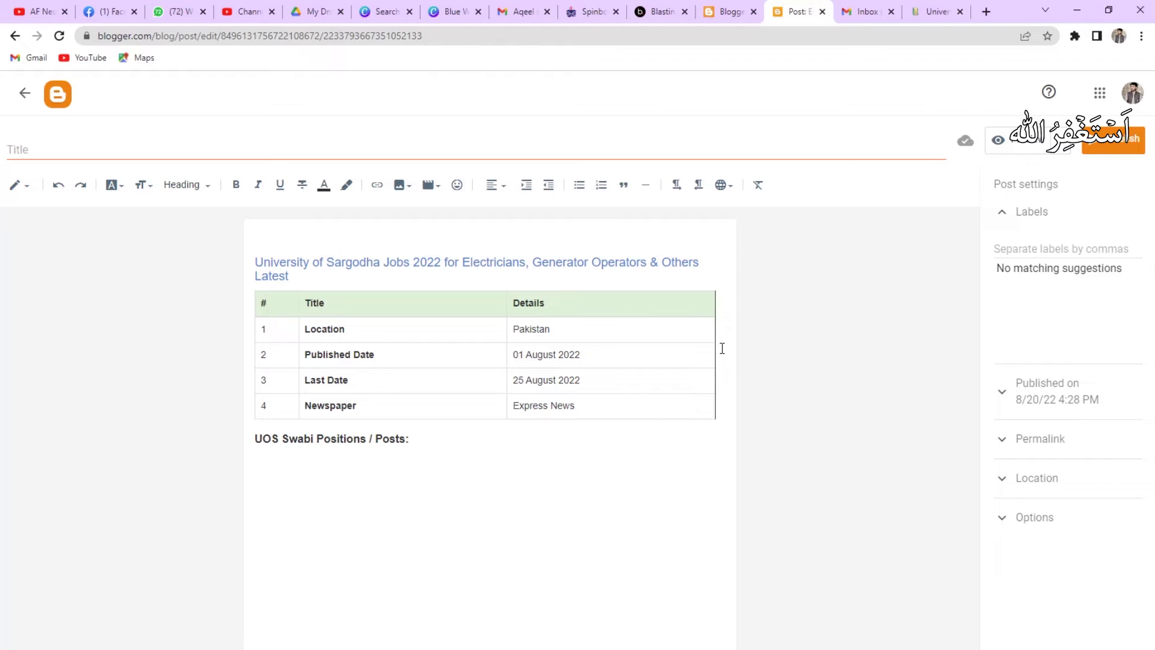
{"action": "key", "text": "Home"}
{"action": "key", "text": "Return"}
{"action": "key", "text": "Up"}
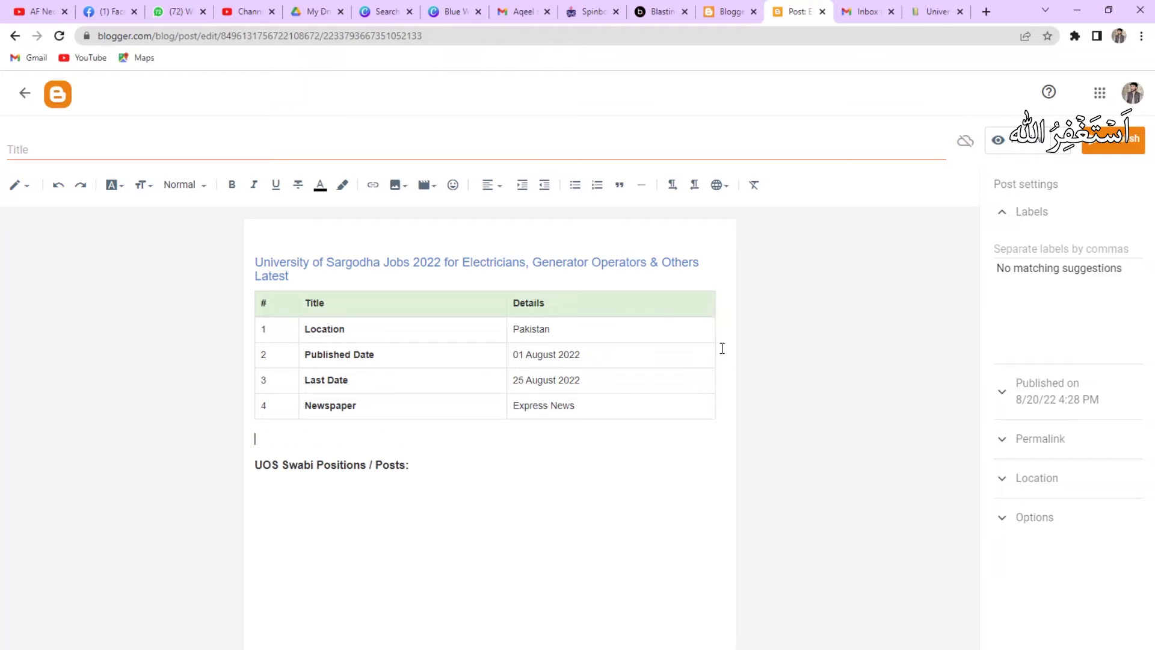
Copy the listing's full positions list, from Computer Operator / Data Entry Operator to Welder, and paste it under the post's positions subheading.
{"action": "left_click", "coordinate": [485, 470]}
{"action": "key", "text": "Return"}
{"action": "left_click", "coordinate": [931, 11]}
{"action": "scroll", "coordinate": [370, 306], "scroll_direction": "up", "scroll_amount": 2}
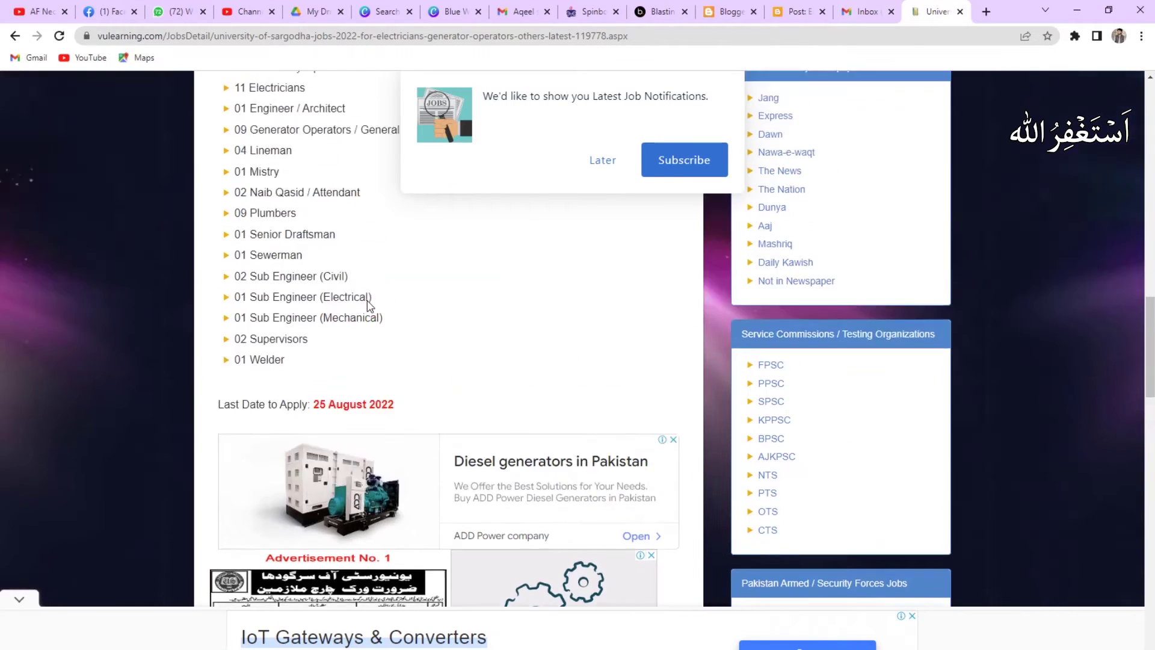
{"action": "scroll", "coordinate": [369, 306], "scroll_direction": "up", "scroll_amount": 5}
{"action": "left_click_drag", "start_coordinate": [222, 328], "coordinate": [430, 608]}
{"action": "scroll", "coordinate": [470, 492], "scroll_direction": "down", "scroll_amount": 4}
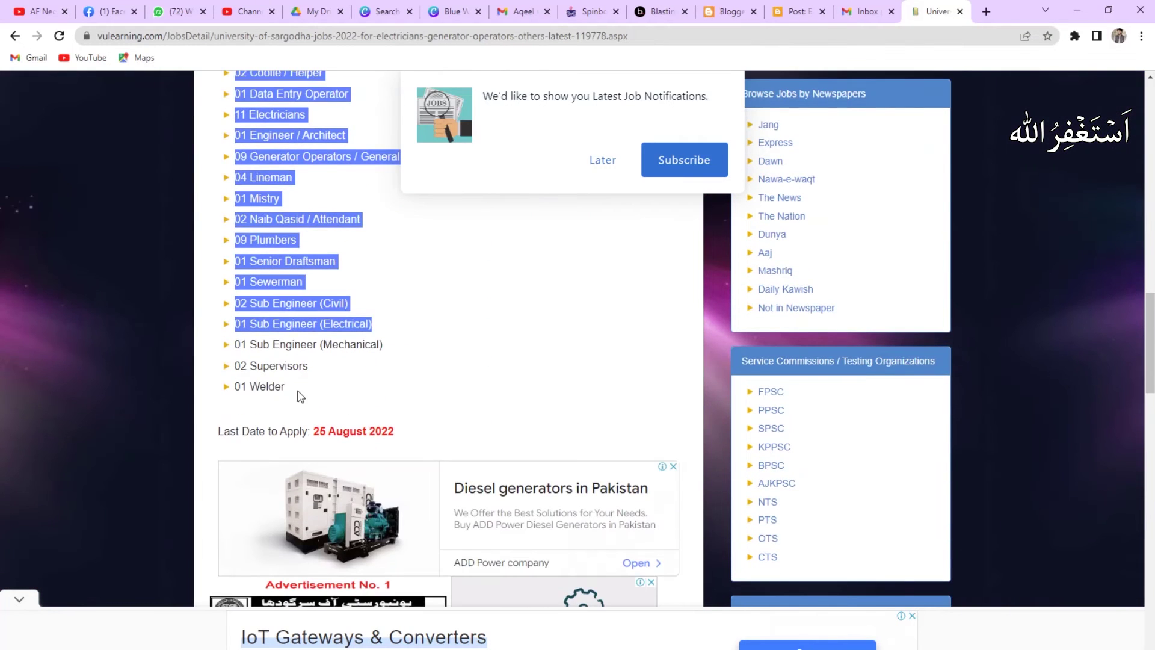
{"action": "left_click_drag", "start_coordinate": [295, 396], "coordinate": [227, 305]}
{"action": "key", "text": "ctrl+c"}
{"action": "scroll", "coordinate": [217, 210], "scroll_direction": "up", "scroll_amount": 4}
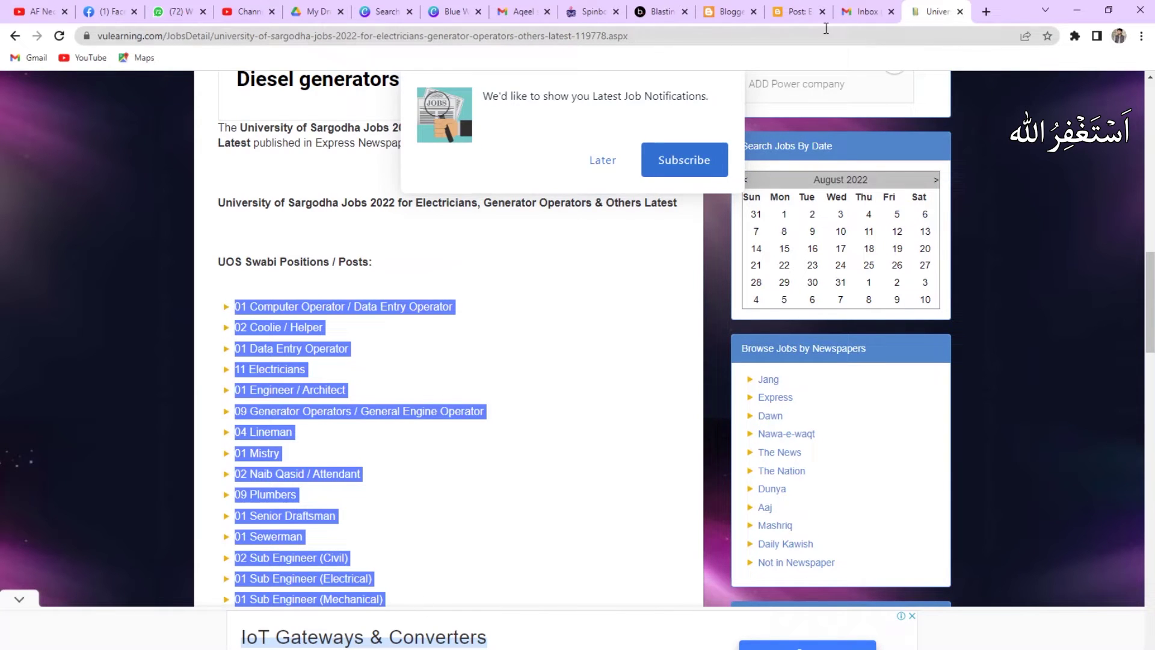
{"action": "left_click", "coordinate": [799, 11]}
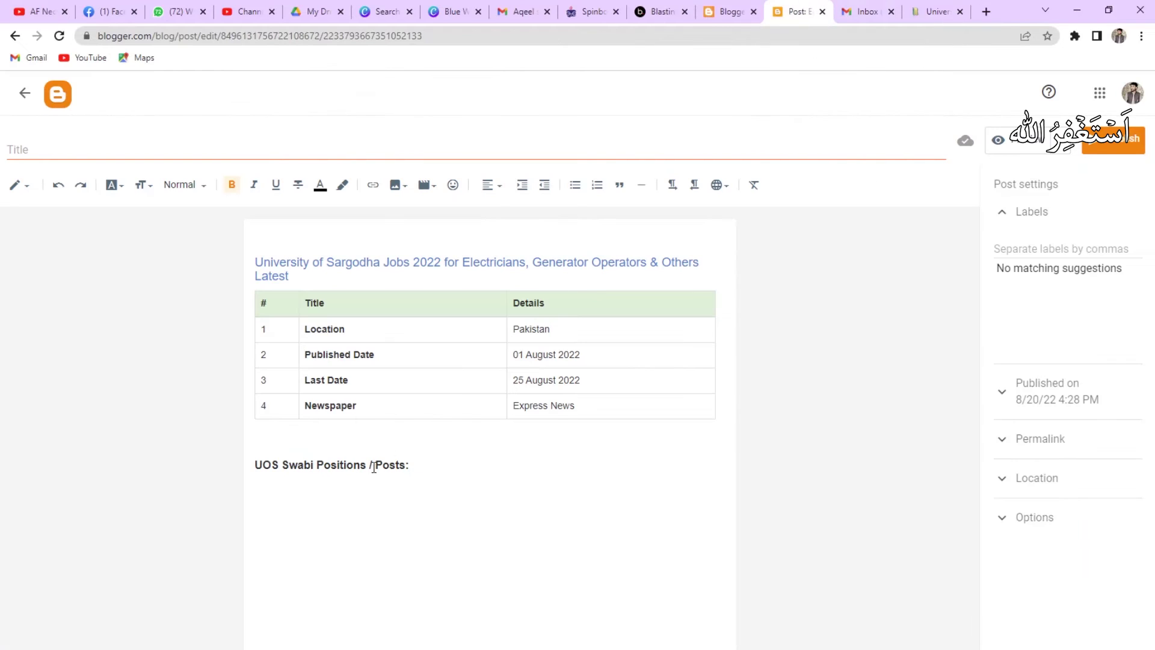
{"action": "key", "text": "ctrl+v"}
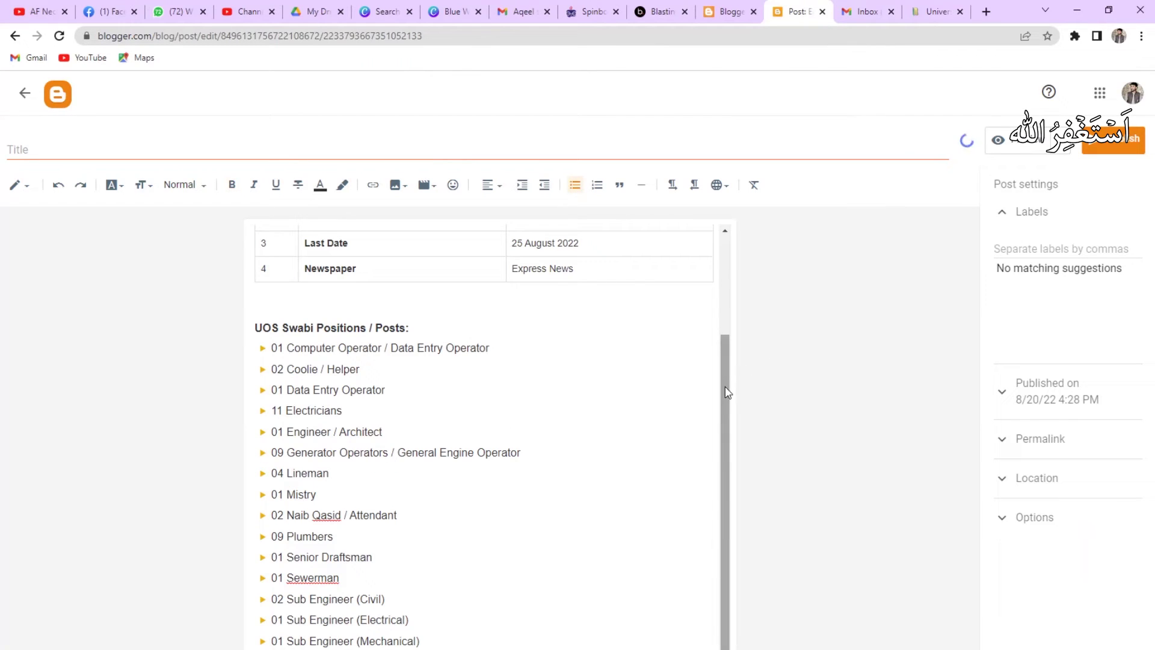
{"action": "left_click_drag", "start_coordinate": [725, 432], "coordinate": [726, 441]}
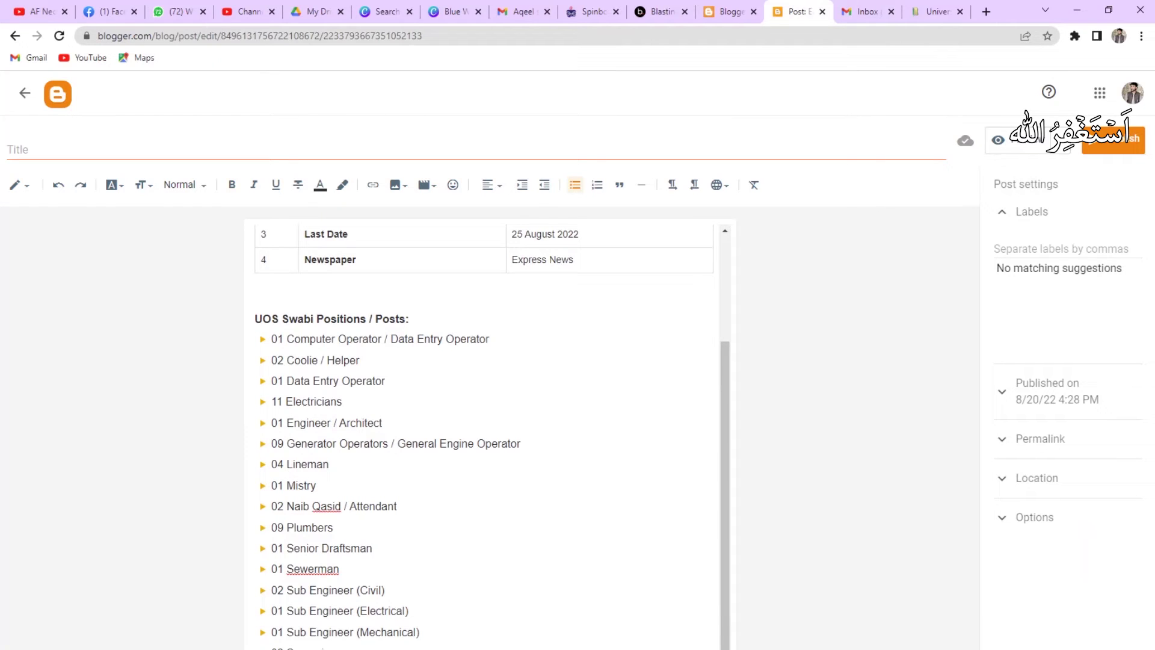
{"action": "scroll", "coordinate": [481, 433], "scroll_direction": "down", "scroll_amount": 1}
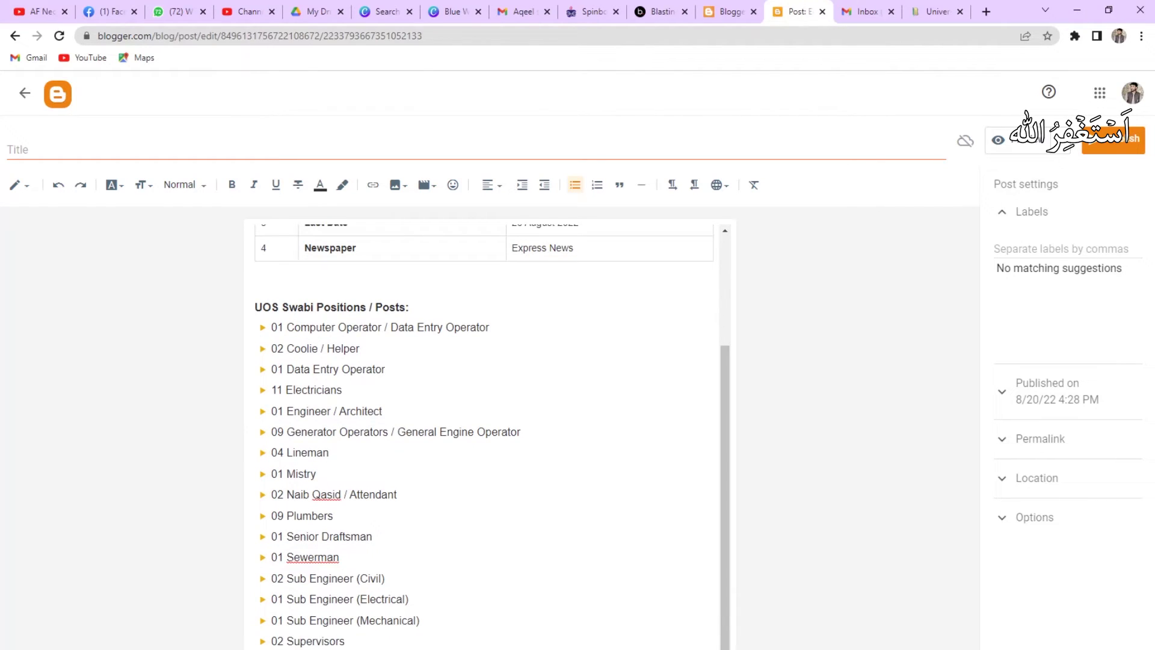
{"action": "scroll", "coordinate": [481, 433], "scroll_direction": "up", "scroll_amount": 1}
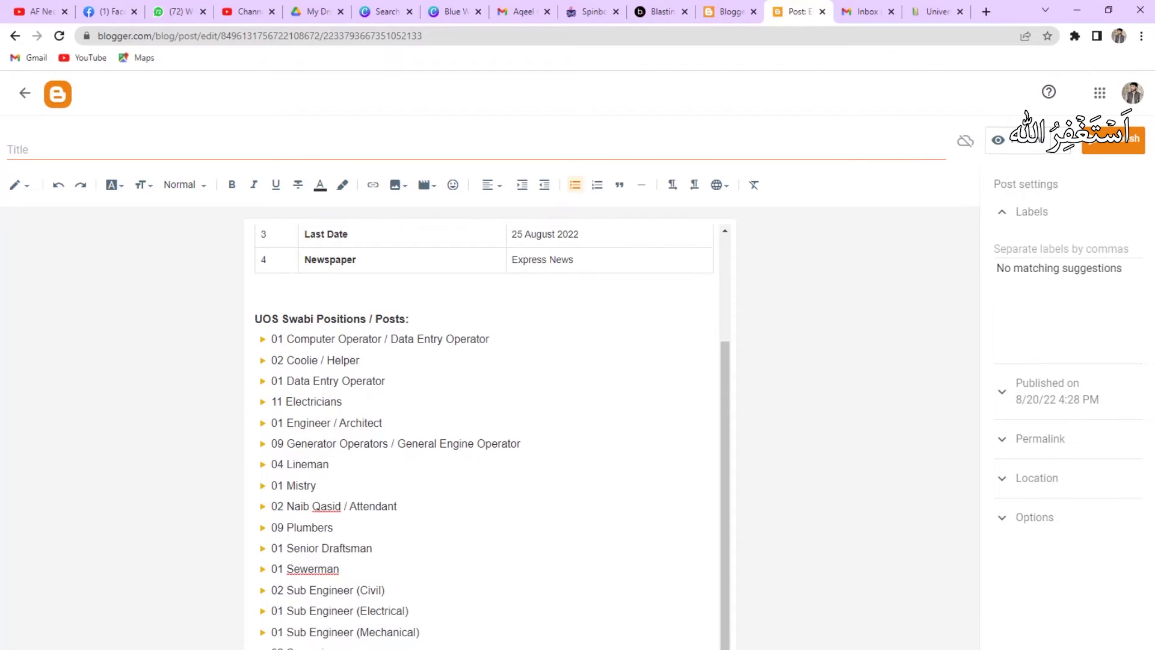
{"action": "scroll", "coordinate": [481, 433], "scroll_direction": "down", "scroll_amount": 1}
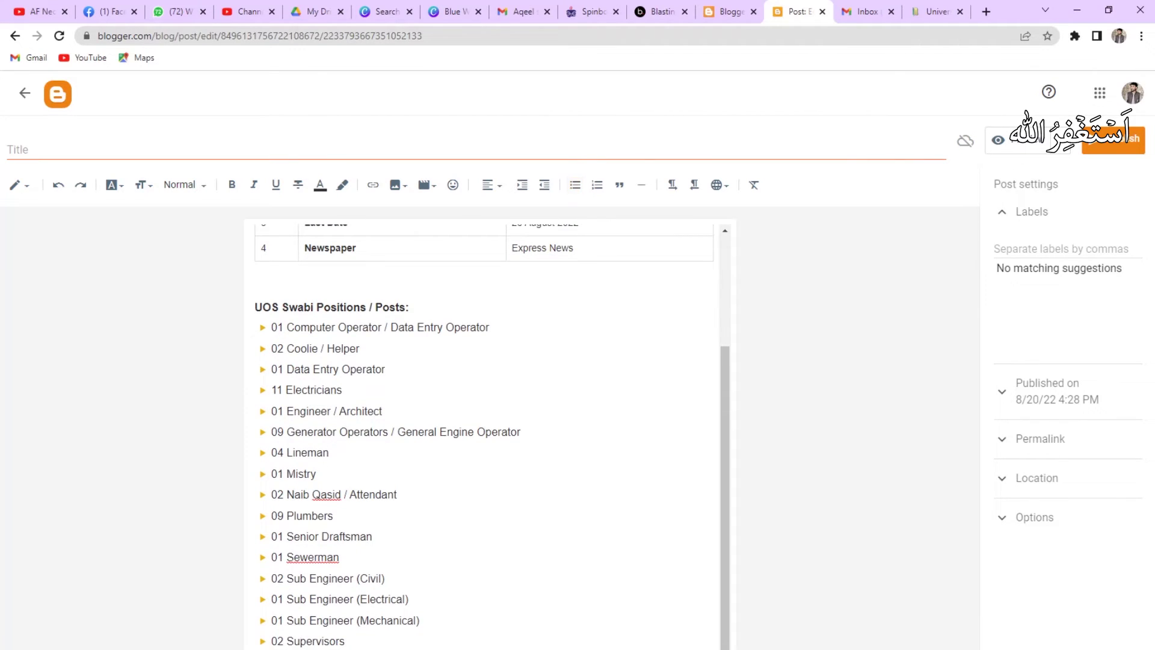
{"action": "scroll", "coordinate": [481, 433], "scroll_direction": "down", "scroll_amount": 1}
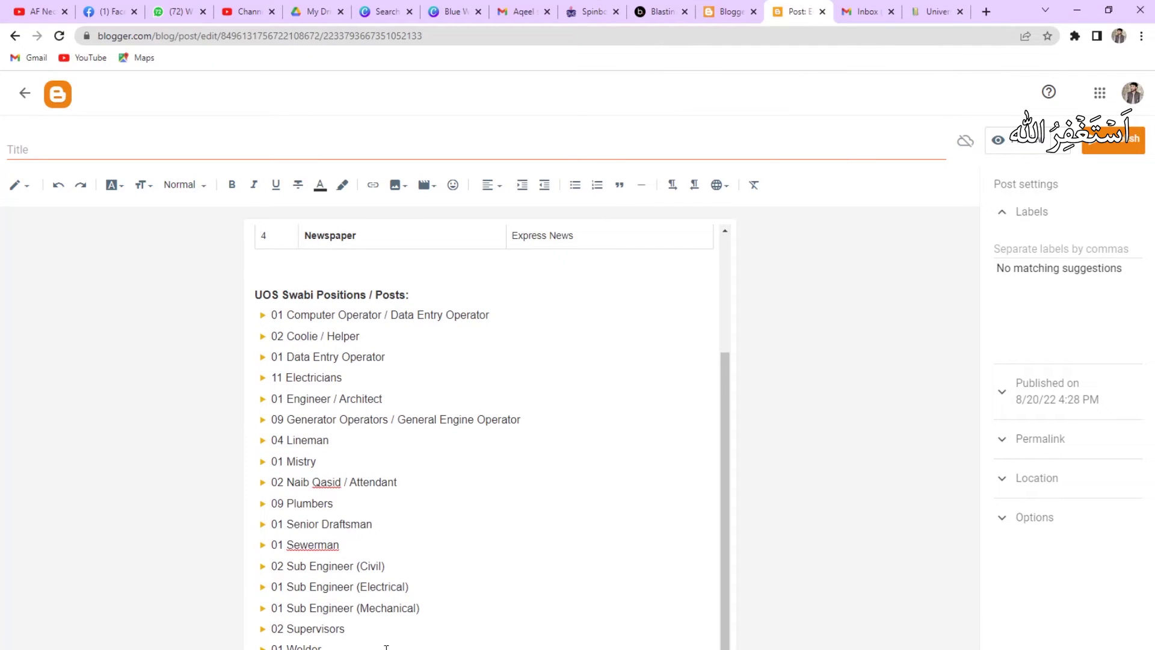
{"action": "scroll", "coordinate": [727, 420], "scroll_direction": "down", "scroll_amount": 1}
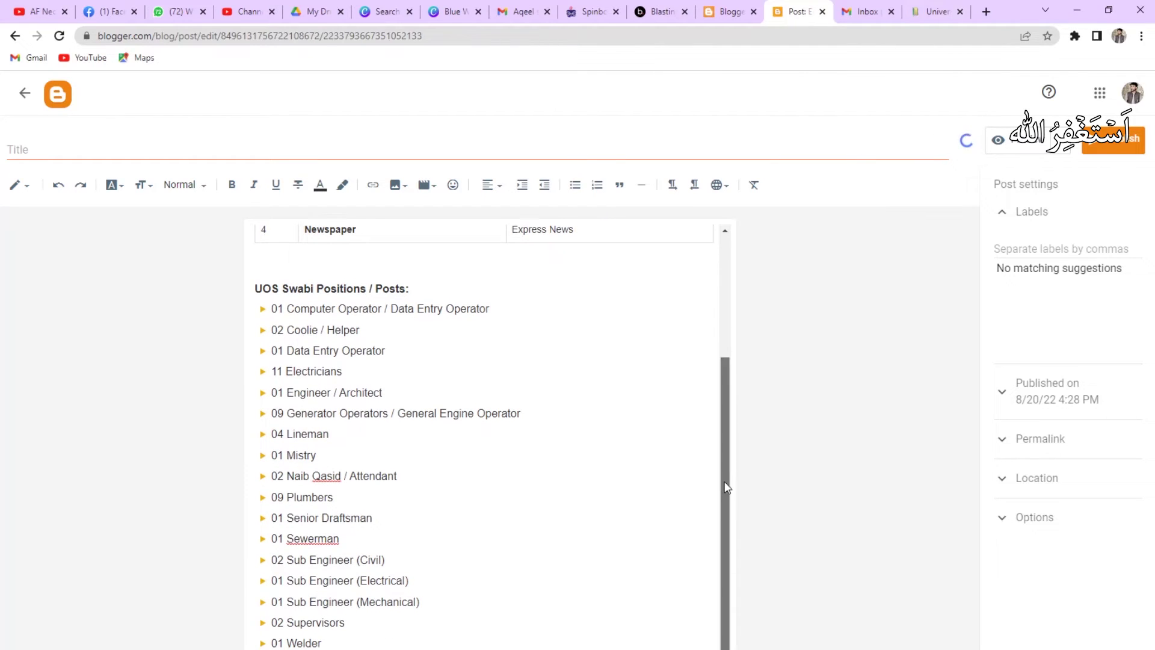
{"action": "key", "text": "ctrl+Page_Up"}
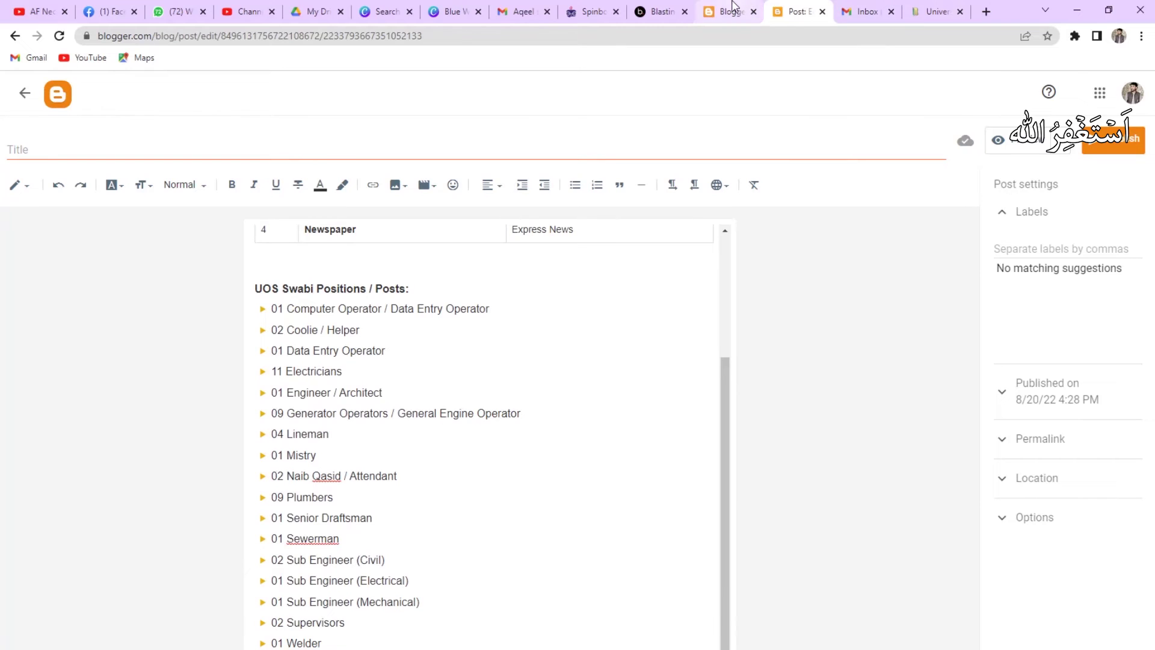
{"action": "left_click", "coordinate": [816, 6]}
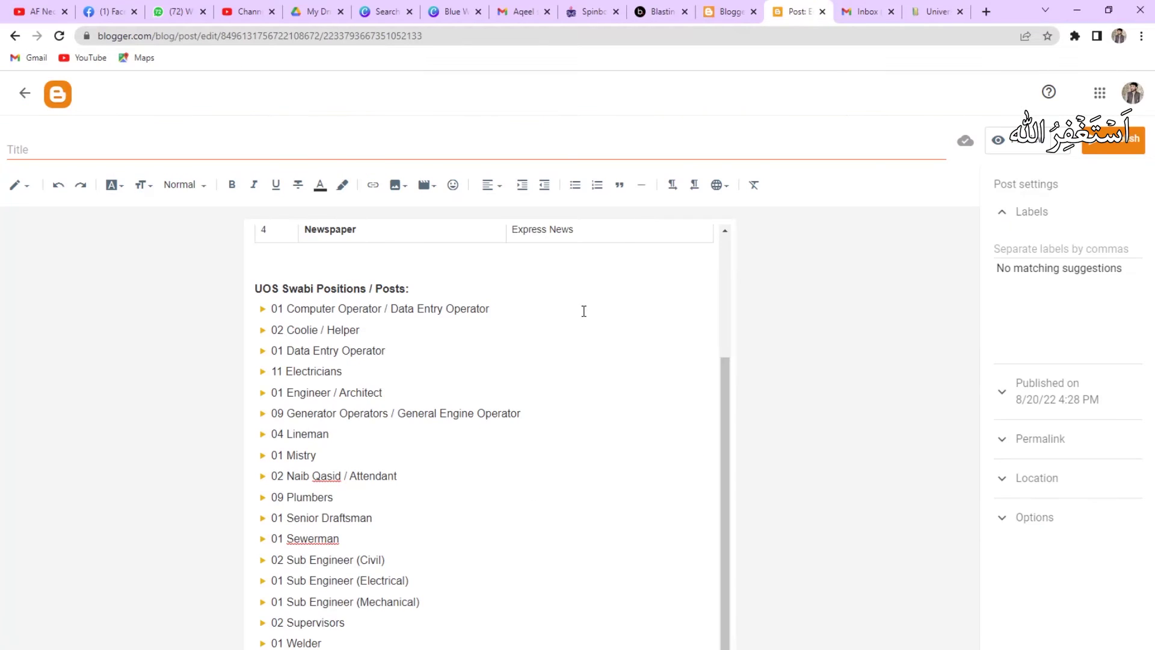
Switch to the University of Sargodha listing on vulearning.com and open the full-size image of Advertisement No. 1.
{"action": "left_click", "coordinate": [945, 11]}
{"action": "scroll", "coordinate": [570, 431], "scroll_direction": "down", "scroll_amount": 12}
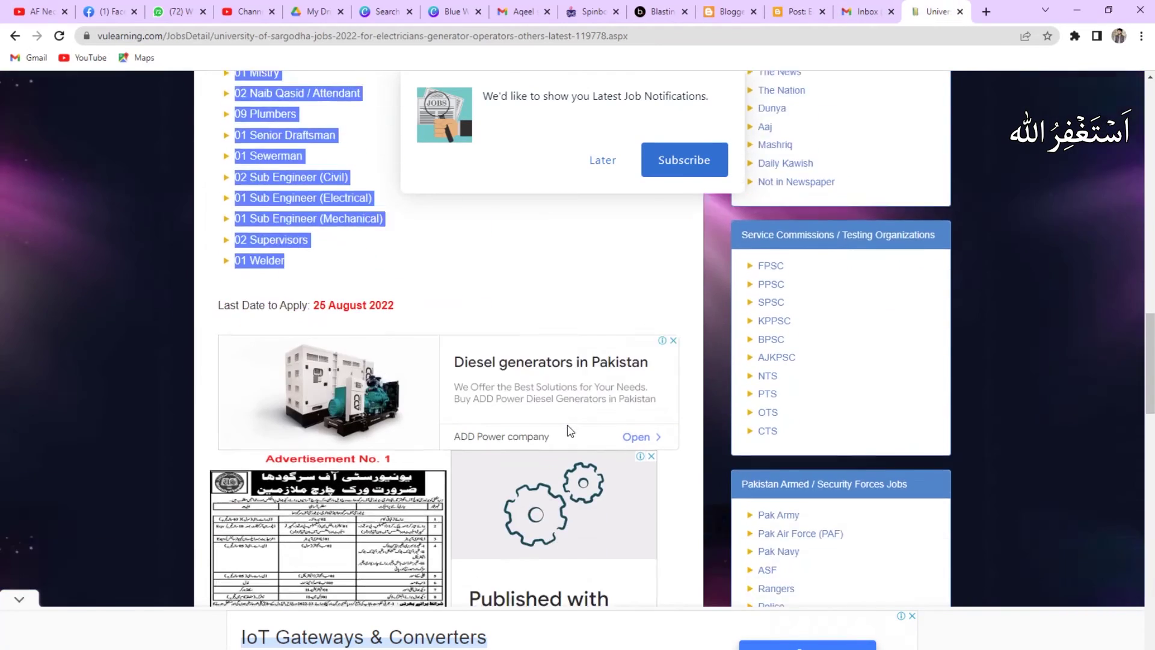
{"action": "scroll", "coordinate": [571, 432], "scroll_direction": "up", "scroll_amount": 3}
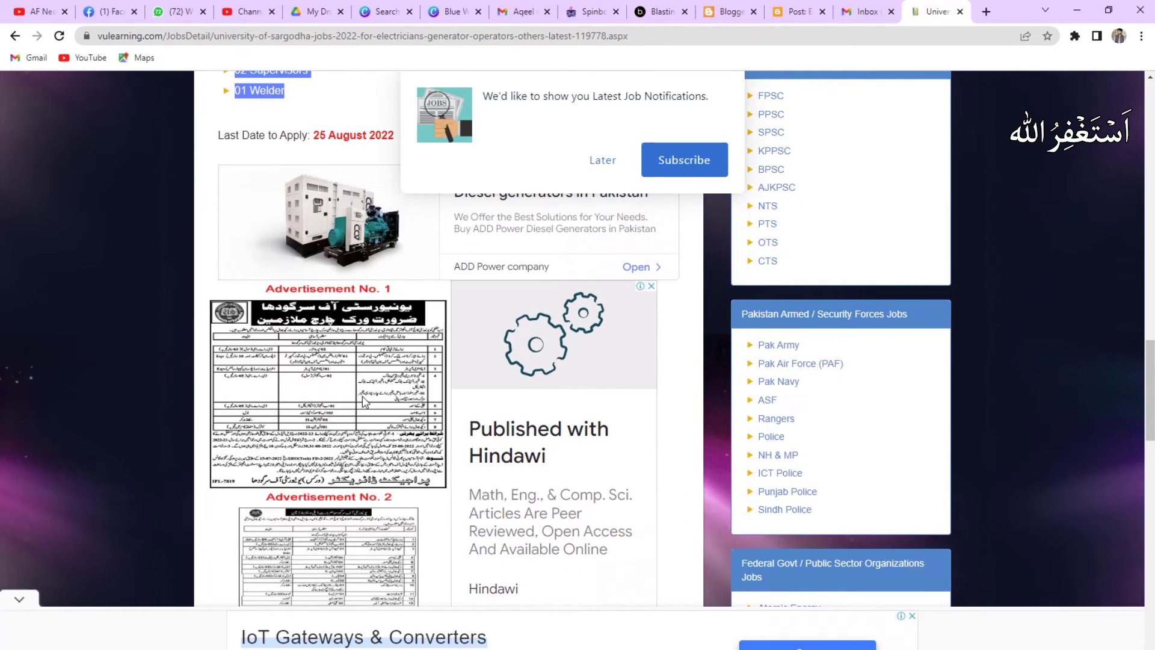
{"action": "left_click", "coordinate": [363, 402]}
{"action": "scroll", "coordinate": [282, 493], "scroll_direction": "down", "scroll_amount": 8}
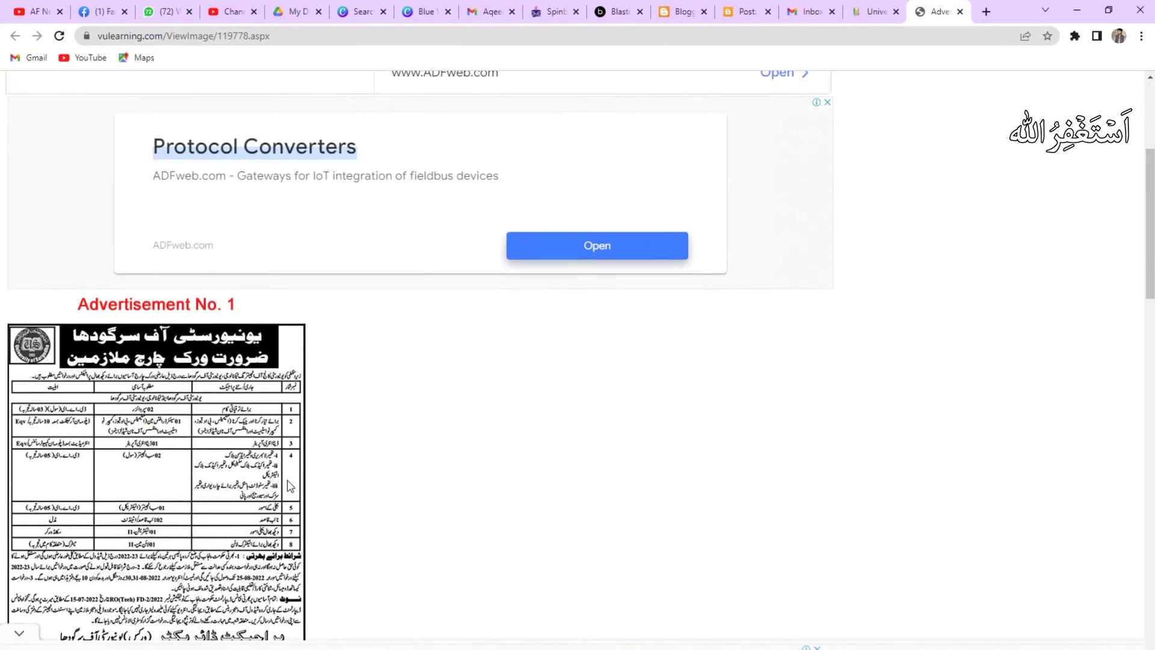